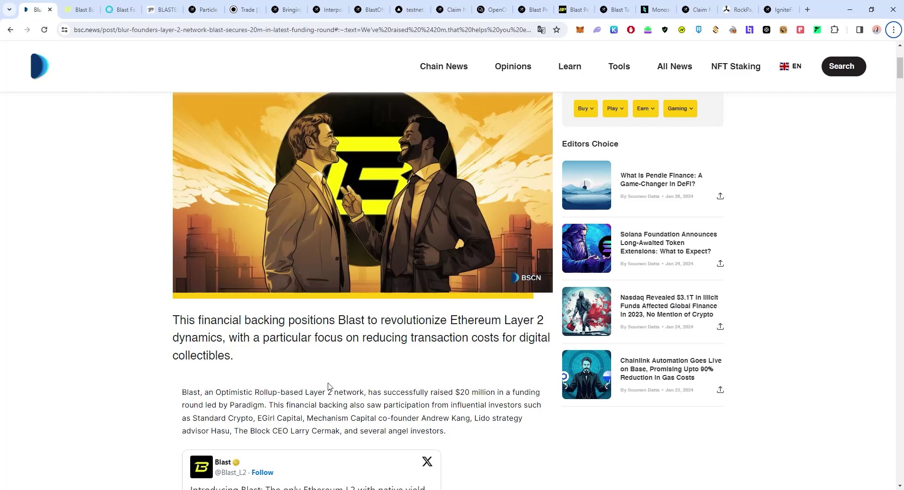
Examine the news article on Blast's $20M funding round, highlighting Paradigm as the lead investor.
left_click_drag(229, 406, 271, 408)
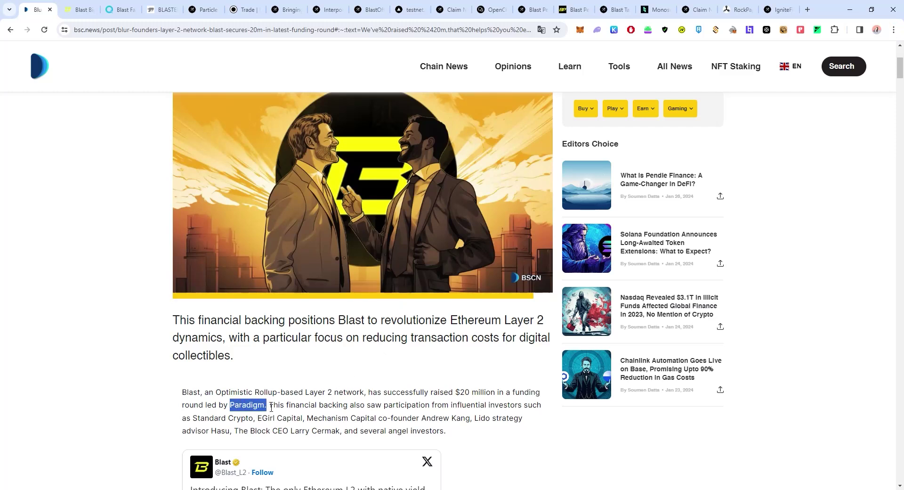
left_click(398, 407)
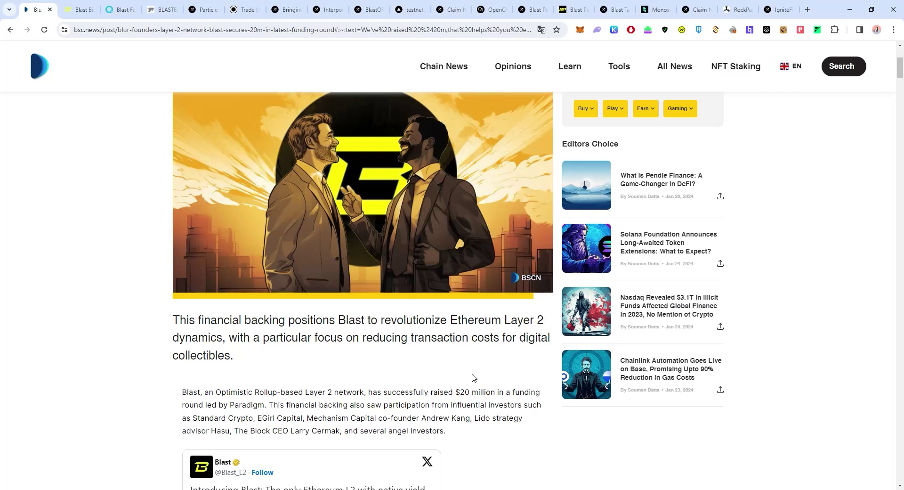
scroll(475, 382, "down", 1)
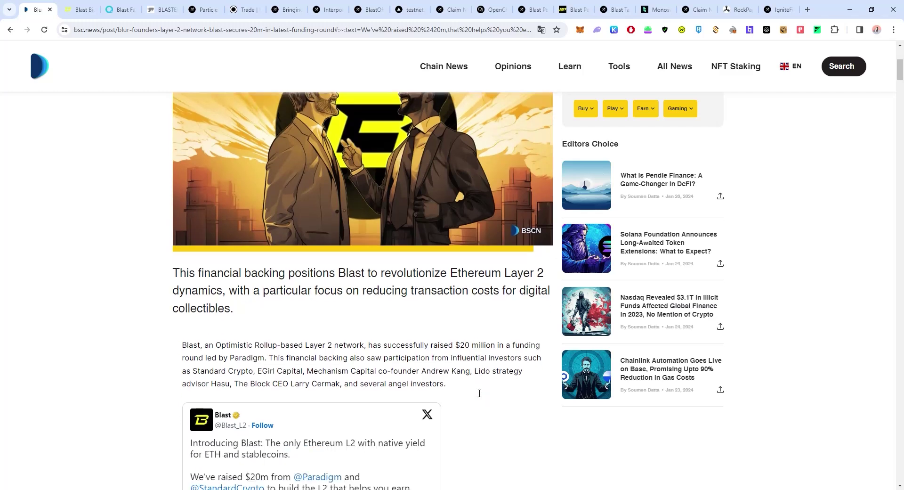
scroll(478, 391, "up", 3)
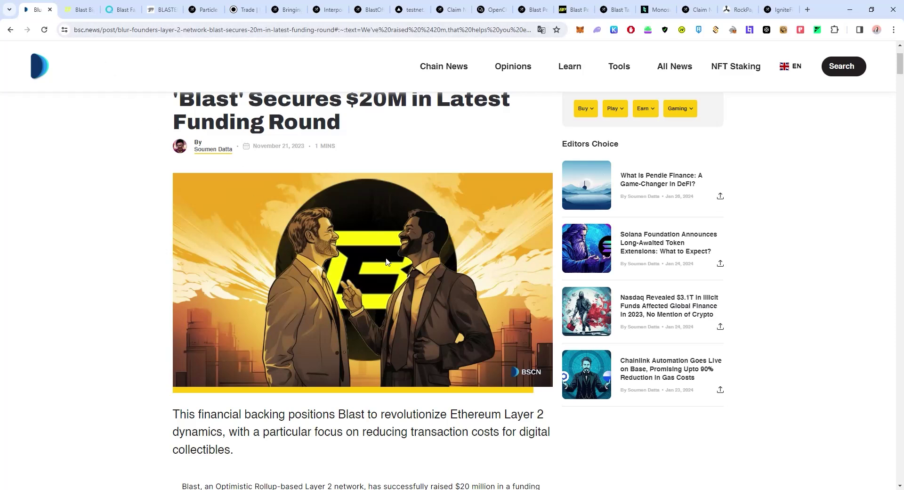
Examine the airdrop split on Blast's Big Bang page, highlighting the community users' share and the Blast Developers' share.
left_click(79, 9)
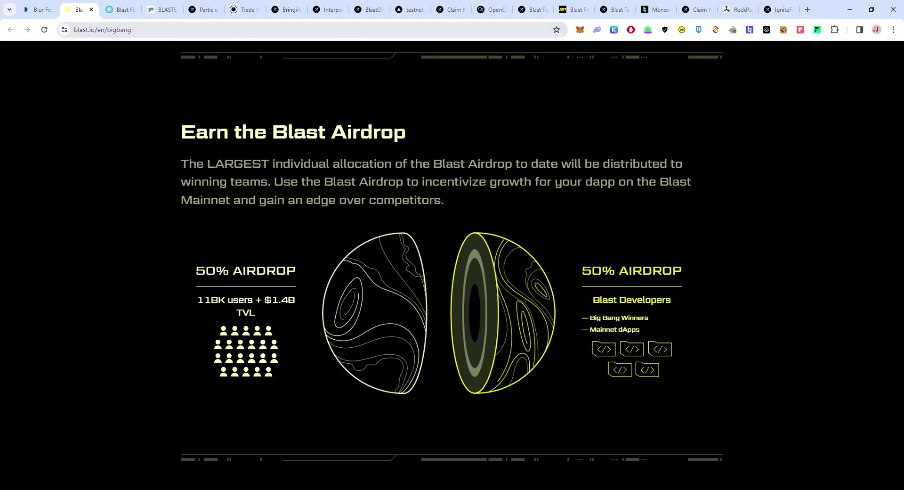
left_click_drag(183, 267, 275, 363)
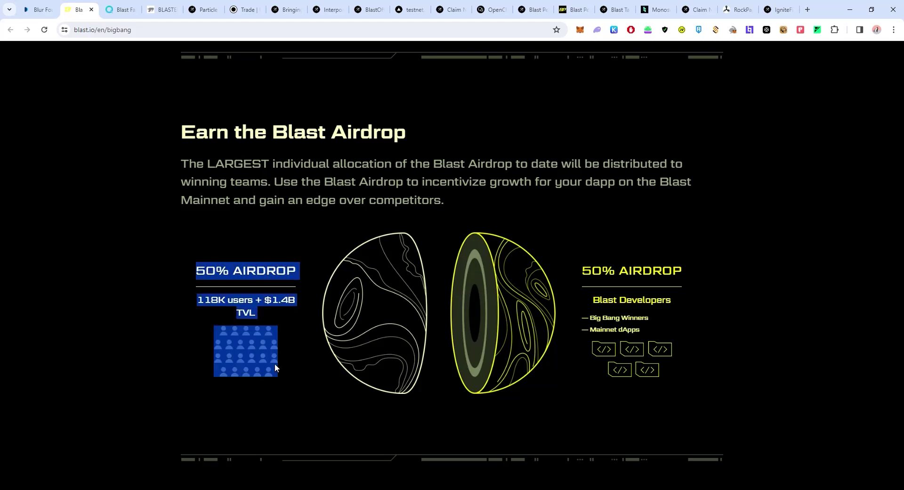
left_click(293, 361)
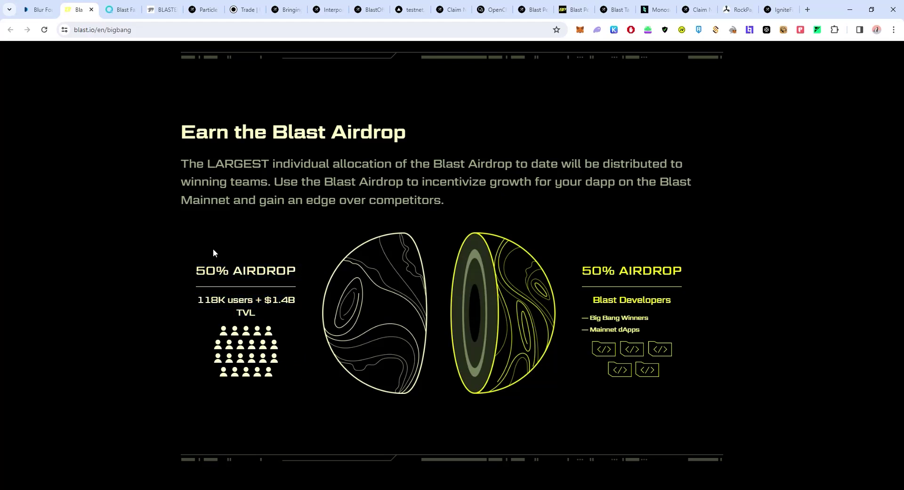
left_click_drag(196, 266, 299, 354)
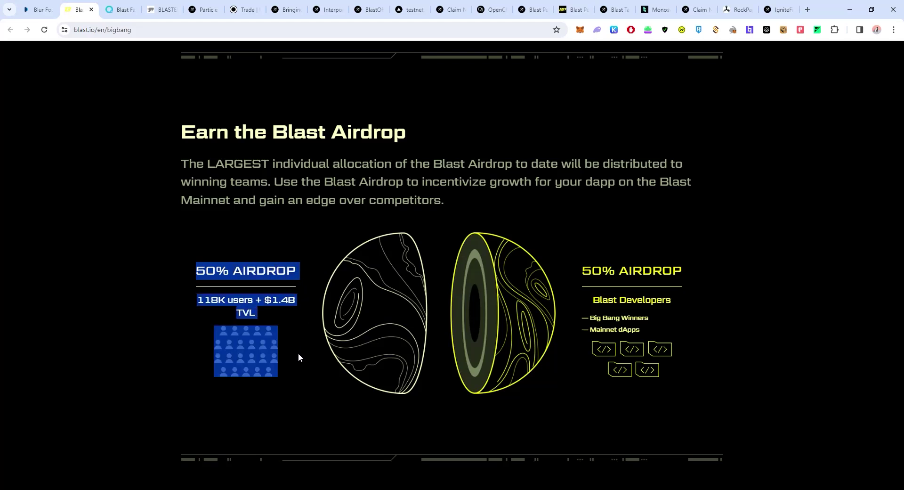
left_click_drag(196, 265, 319, 347)
left_click(318, 346)
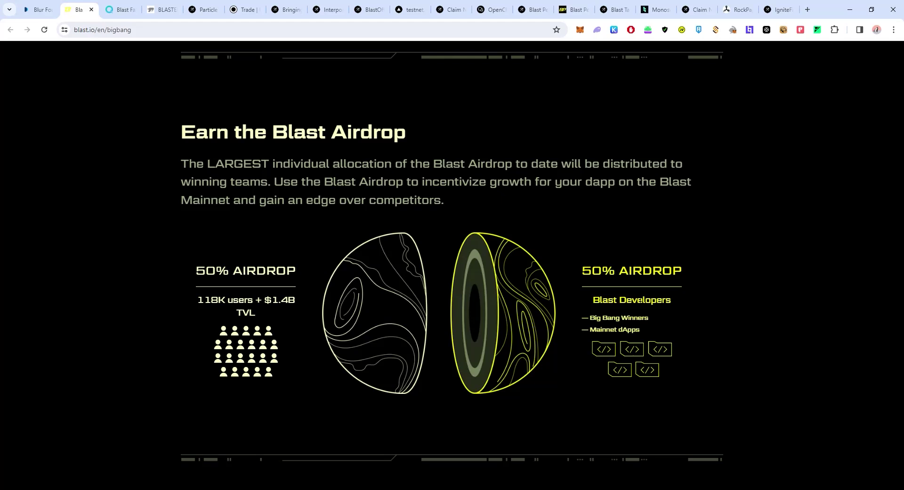
left_click_drag(571, 278, 686, 329)
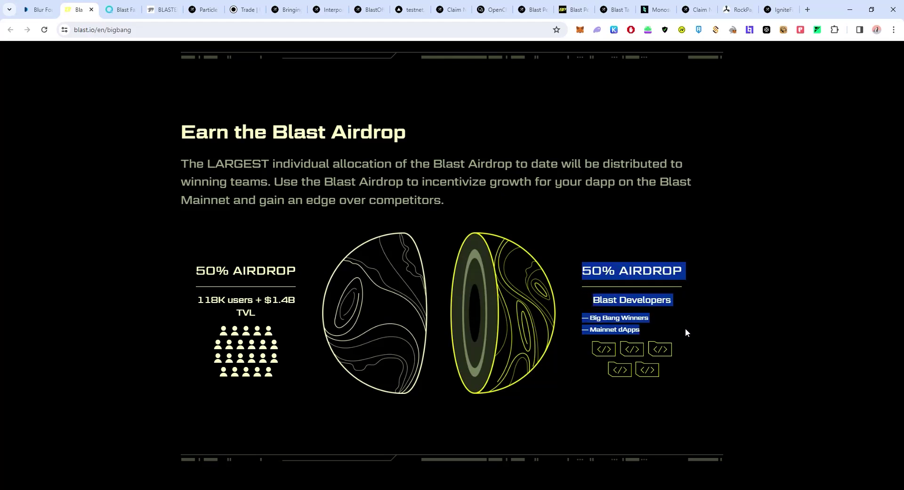
left_click(688, 312)
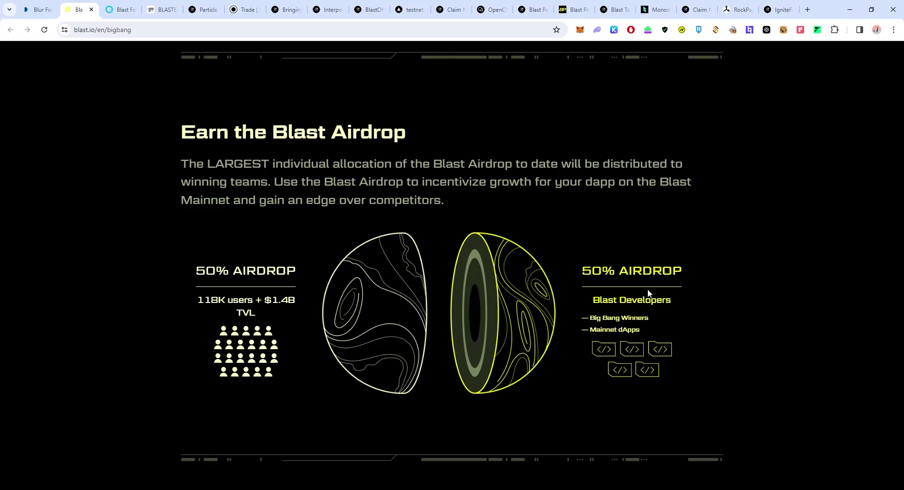
left_click_drag(582, 271, 682, 271)
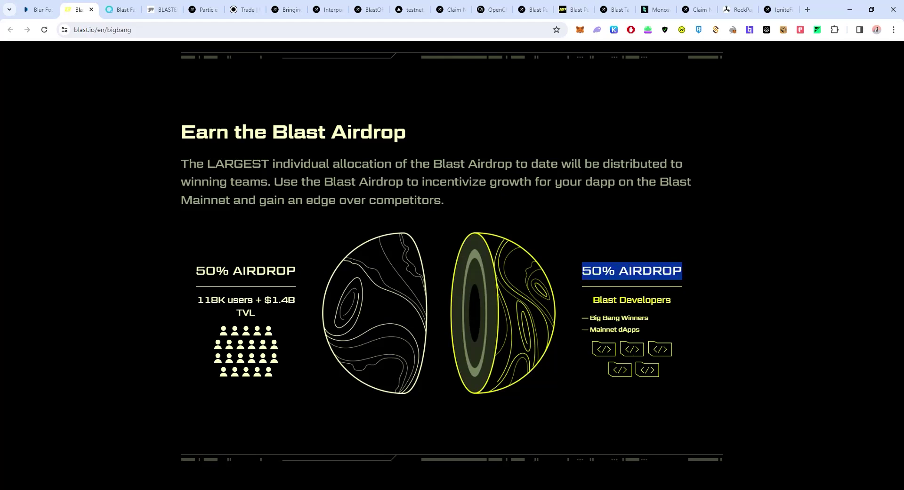
left_click(673, 307)
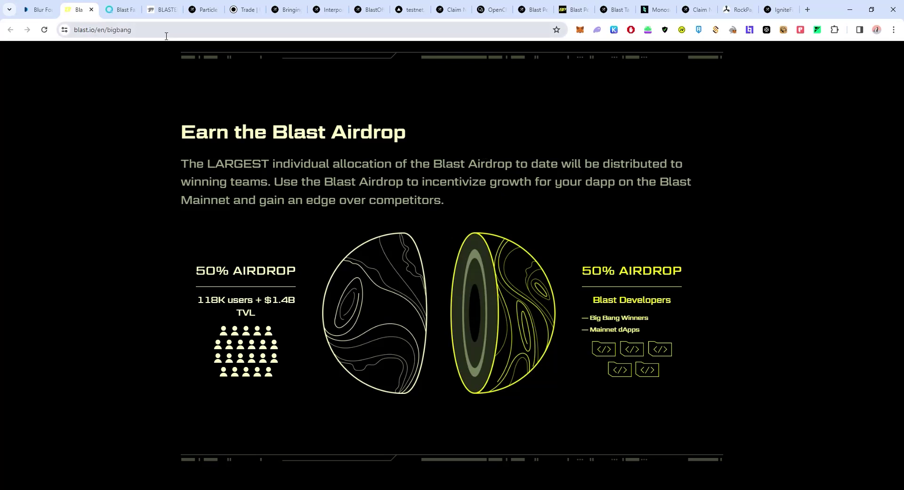
Open the QuickNode Blast Sepolia faucet, check its 0.001 ETH wallet requirement, and switch the chain to Ethereum Sepolia.
left_click(123, 10)
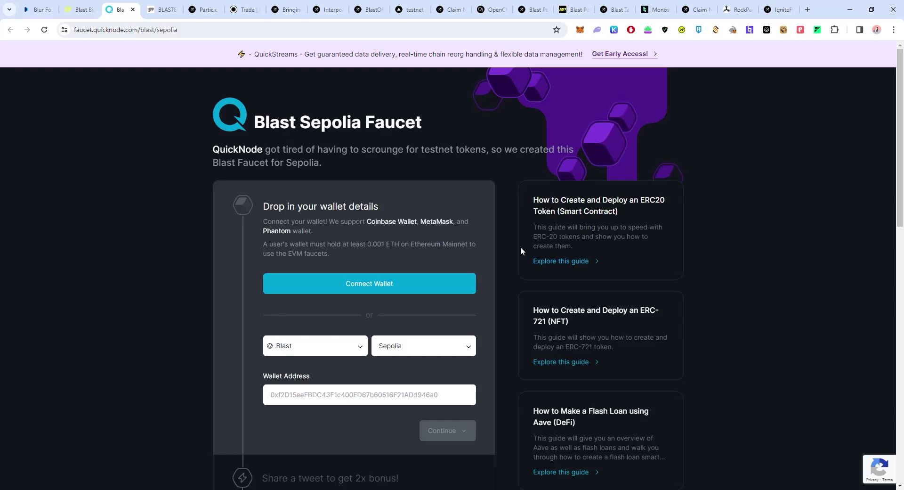
scroll(482, 258, "down", 1)
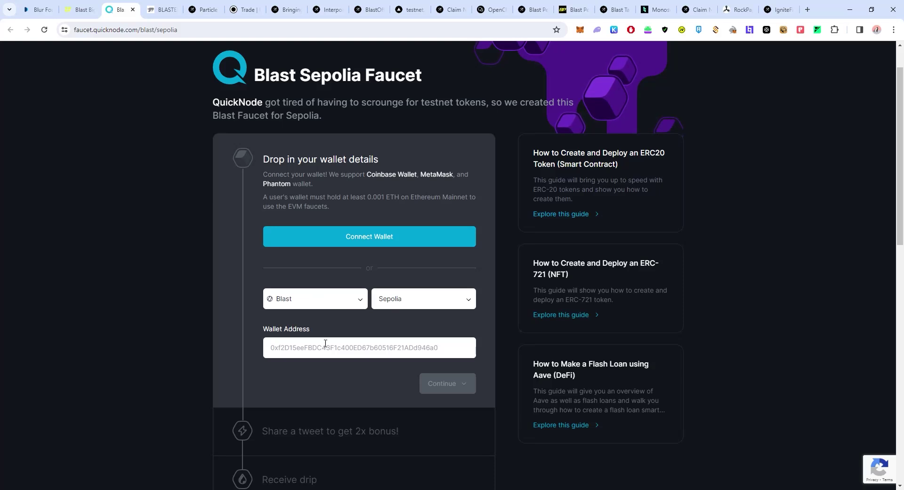
left_click(417, 351)
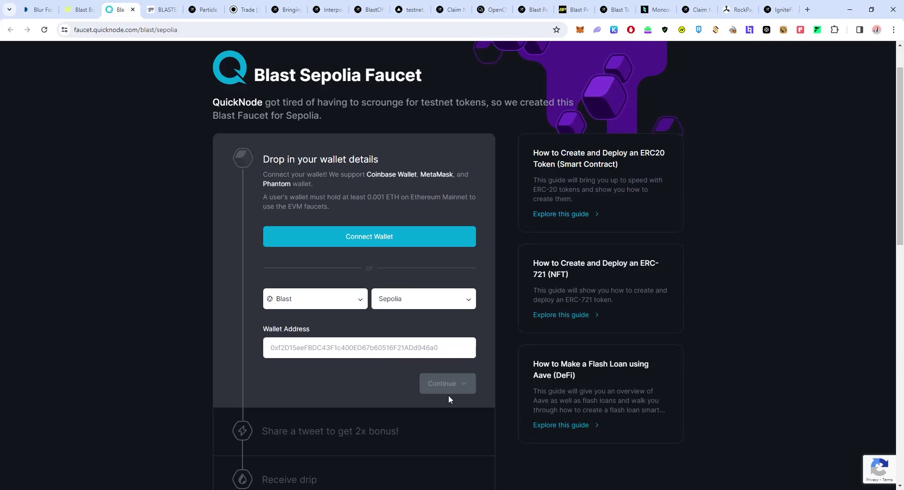
left_click_drag(367, 200, 403, 200)
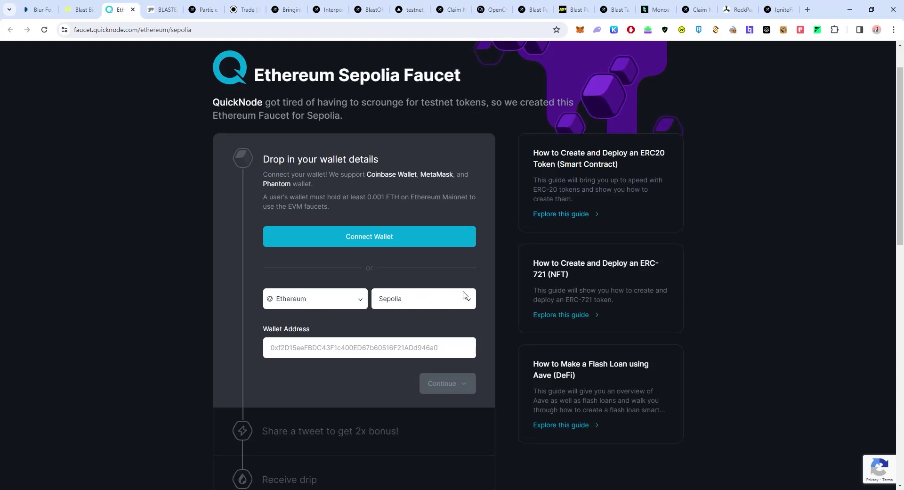
left_click(367, 348)
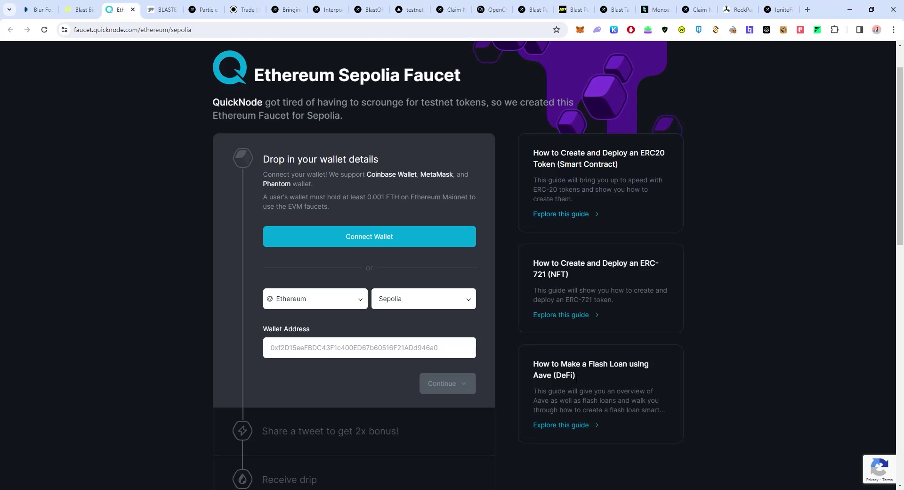
Examine the pre-tokens balance and Blast L2 bridging rewards on the Blaster early access page.
mouse_move(164, 9)
left_mouse_down()
mouse_move(150, 13)
mouse_move(175, 11)
left_mouse_up()
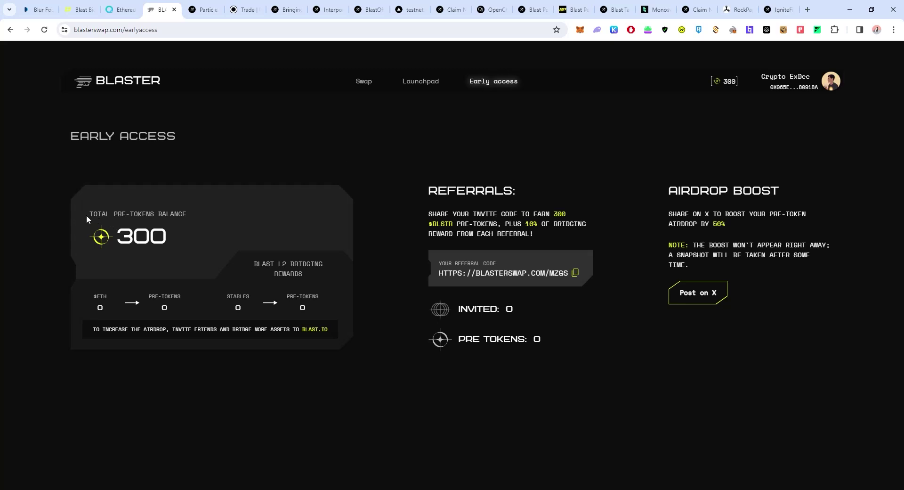
left_click_drag(87, 215, 186, 239)
left_click(225, 241)
double_click(260, 268)
left_click_drag(286, 266, 324, 279)
left_click(324, 287)
Look through the Particle Blast Takeover [Beta] campaign page on Galxe.
left_click(200, 12)
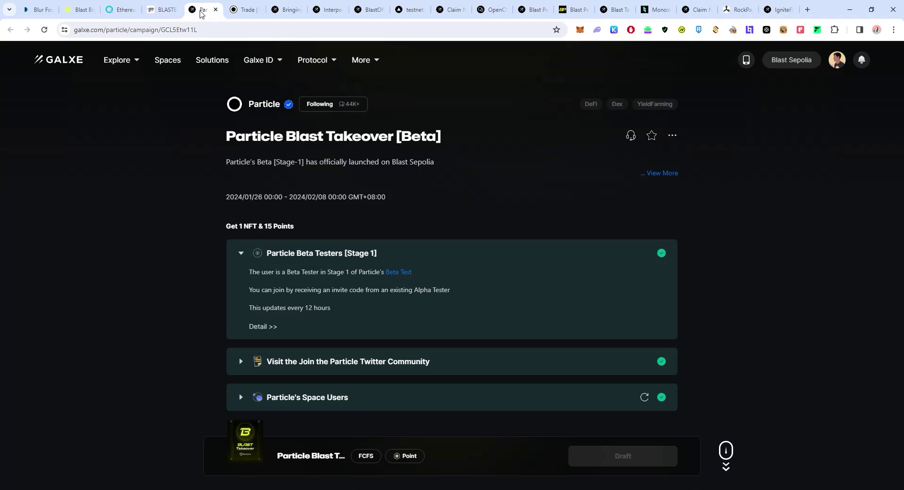
scroll(518, 226, "down", 6)
scroll(331, 242, "up", 6)
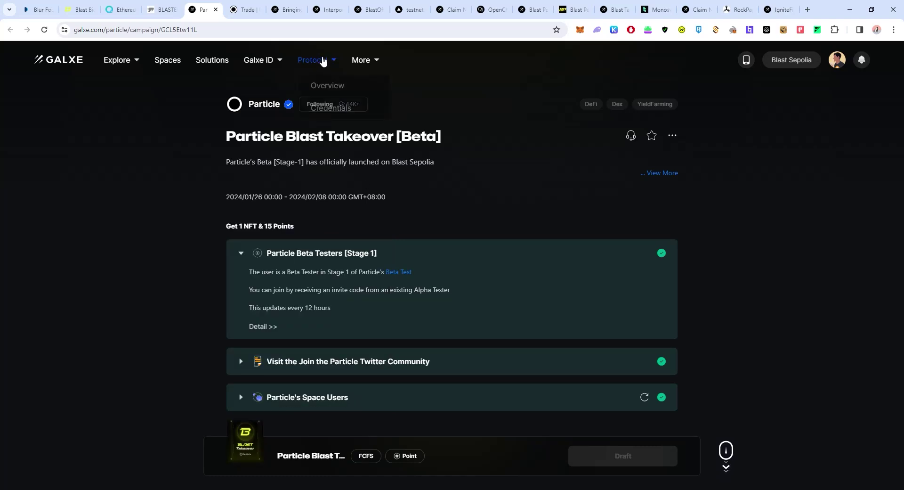
Open a long WETH position on the Particle beta trading site, paying 1000 USDC at 1x leverage.
left_click(250, 10)
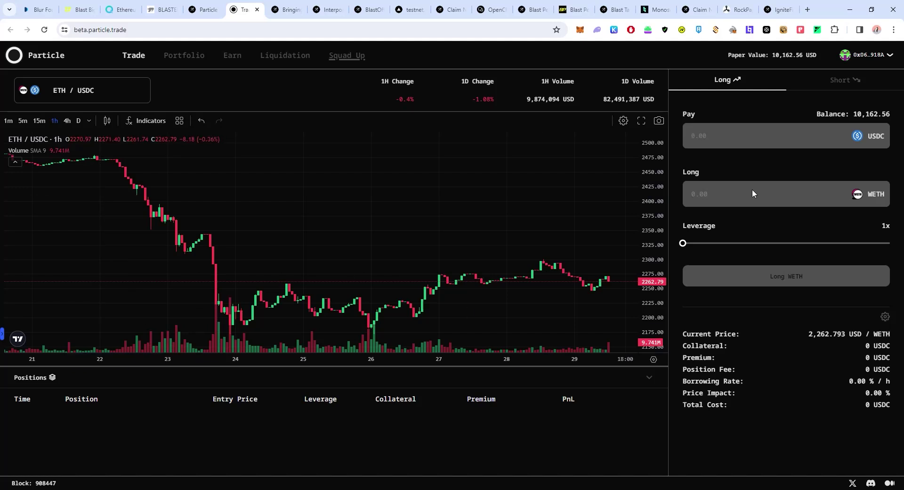
left_click(750, 145)
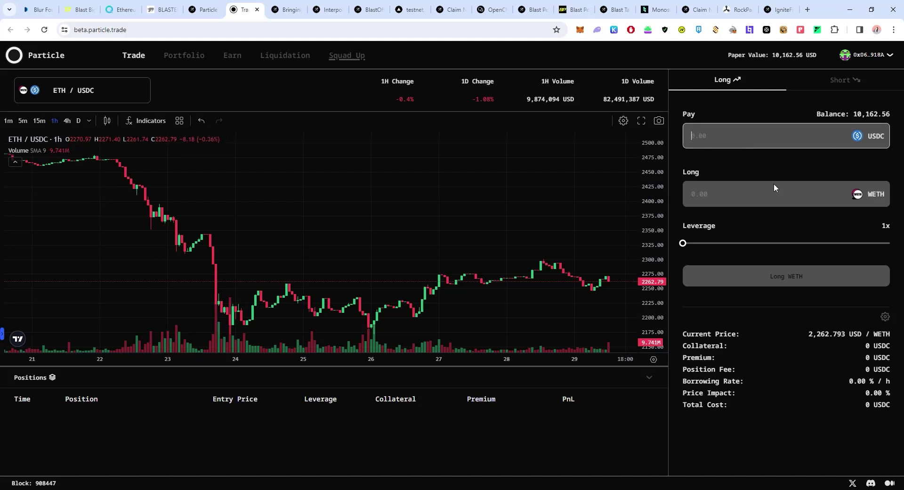
type("1000")
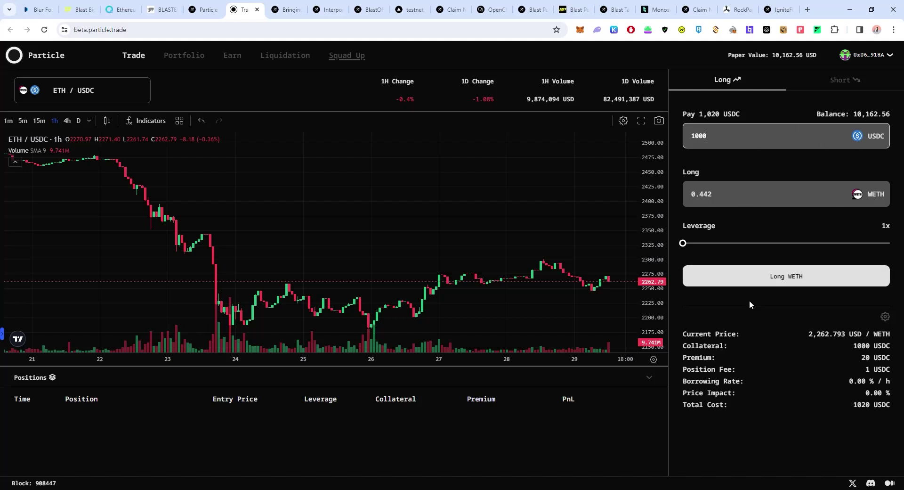
left_click(782, 284)
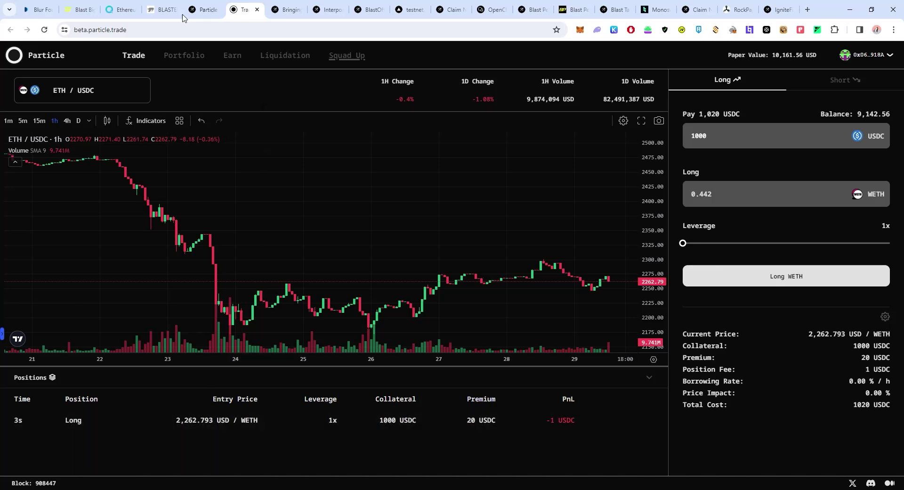
Return to the Particle Blast Takeover campaign and review its task statuses and the NFT reward preview.
left_click(207, 10)
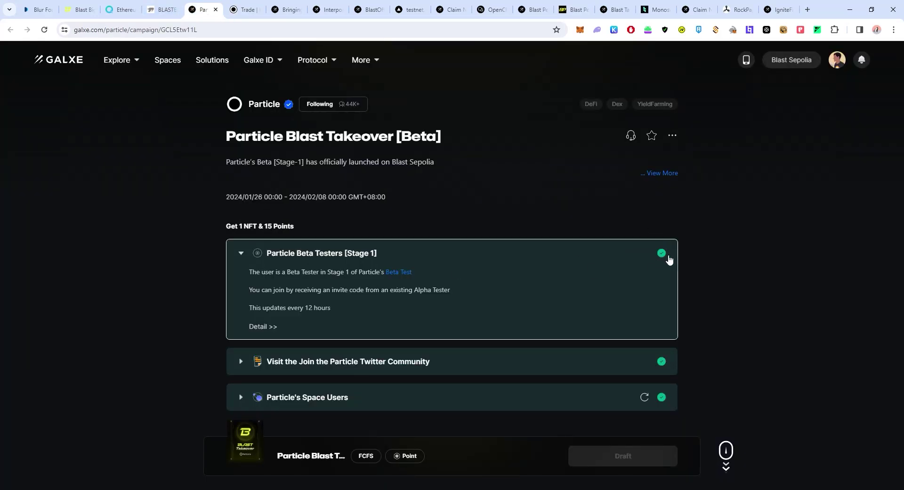
scroll(584, 381, "down", 2)
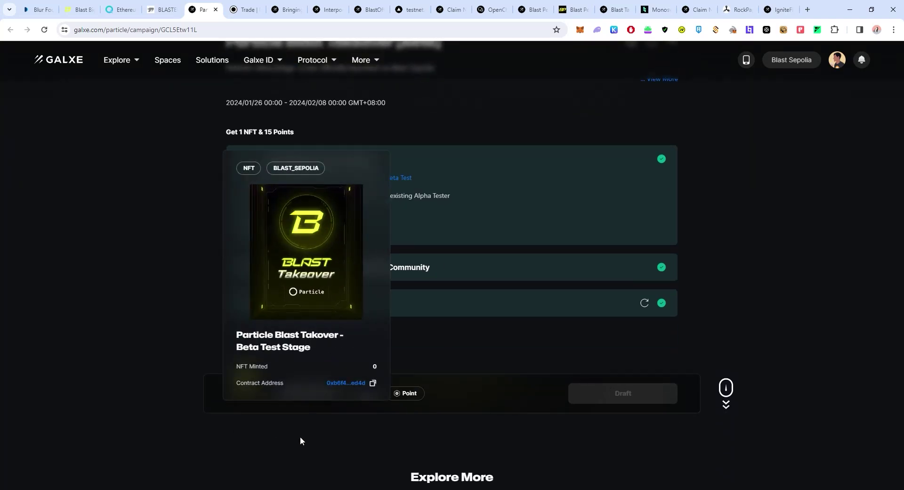
scroll(491, 424, "up", 1)
scroll(491, 427, "up", 1)
scroll(499, 243, "down", 3)
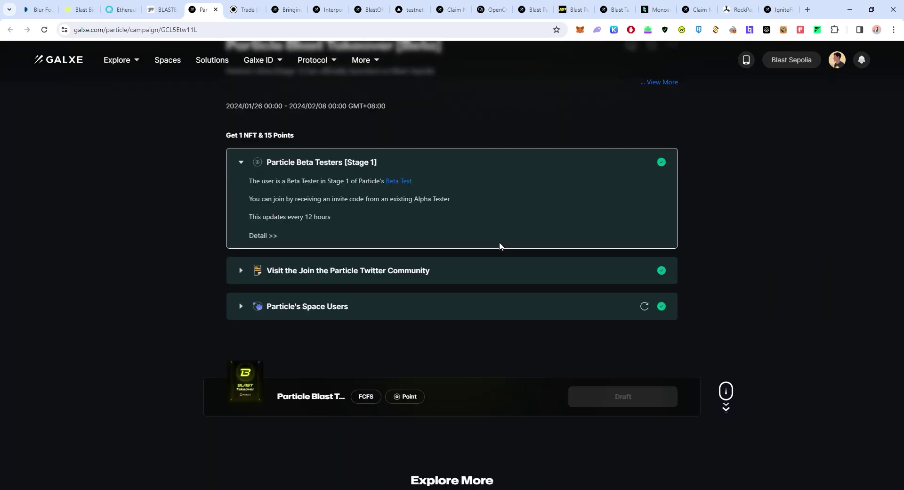
scroll(513, 253, "up", 3)
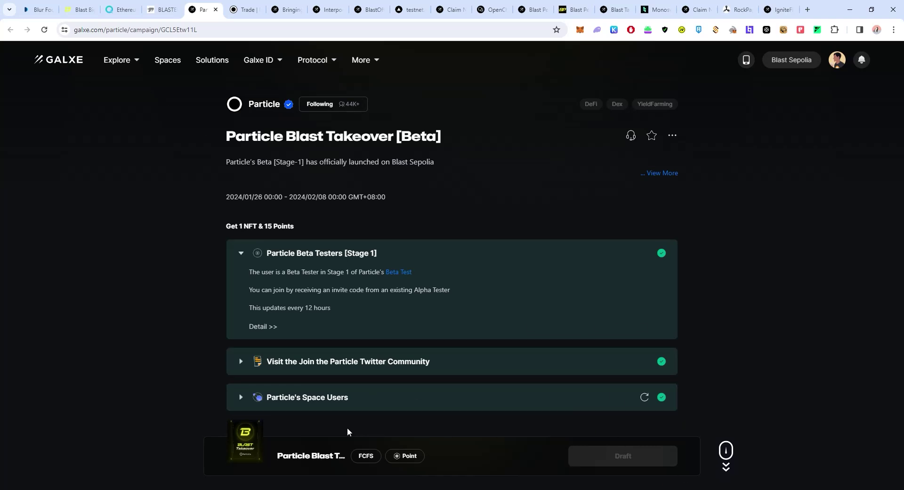
mouse_move(251, 454)
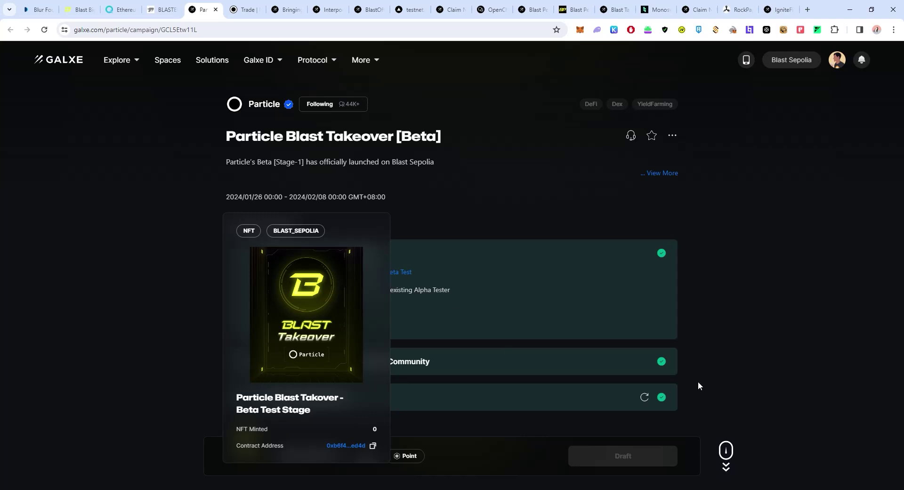
Review the tasks and rewards of the SynFutures and Interport Blast Takeover campaigns on Galxe.
left_click(282, 9)
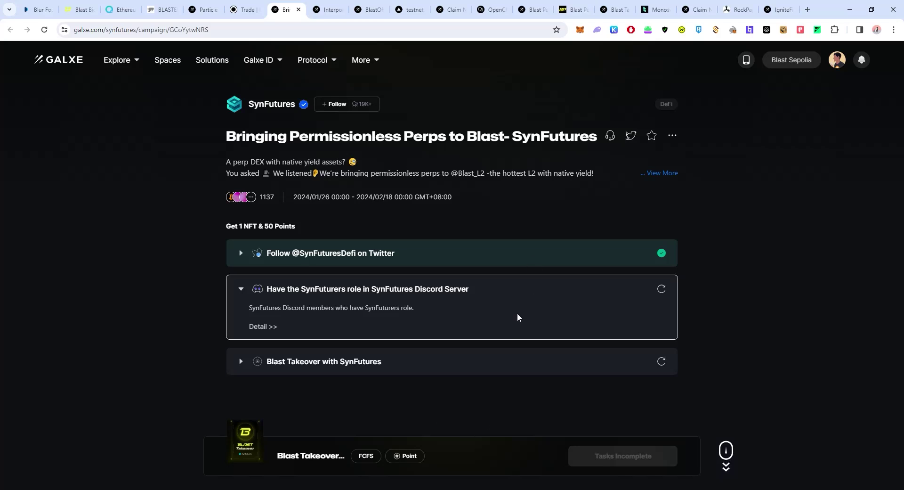
mouse_move(253, 432)
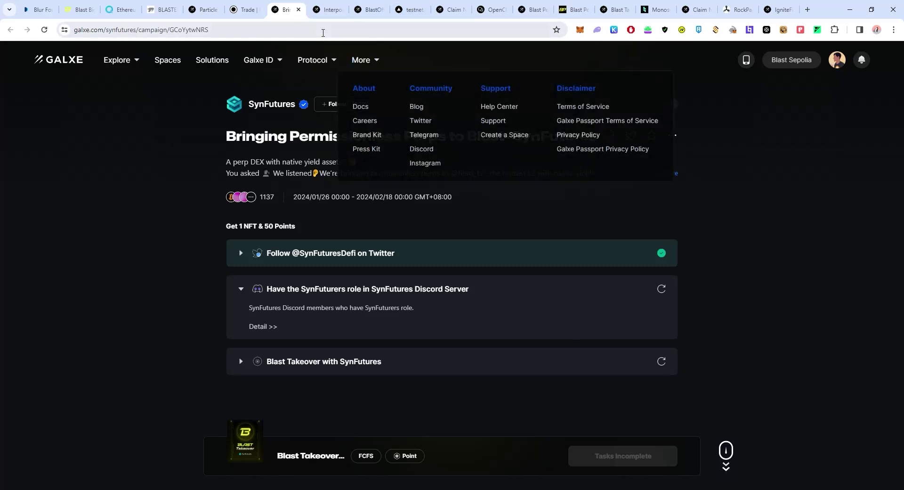
left_click(324, 17)
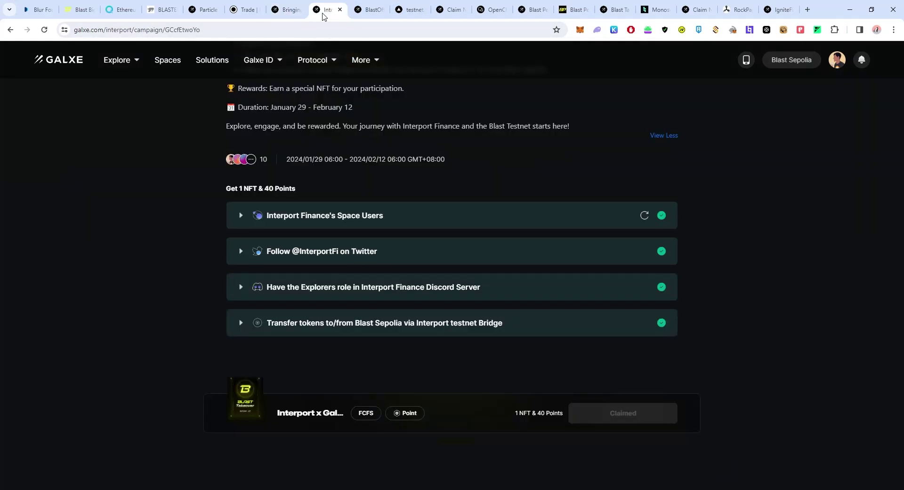
scroll(409, 137, "up", 3)
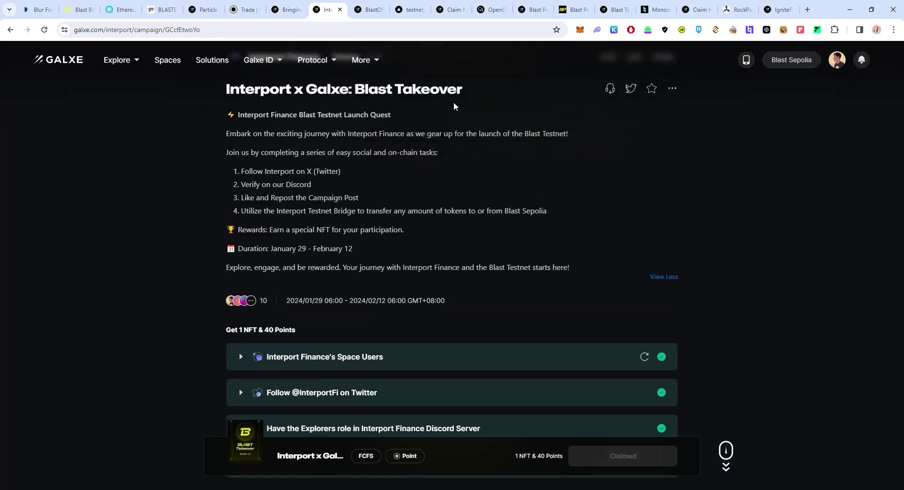
scroll(550, 249, "down", 1)
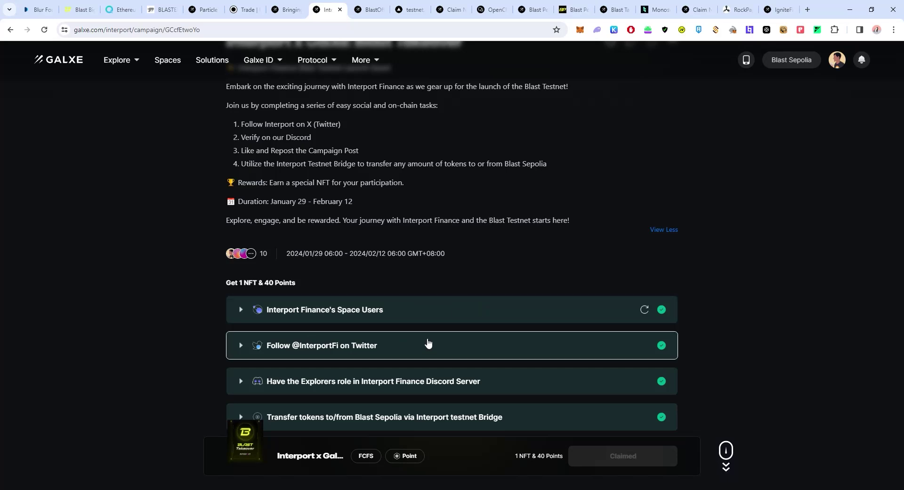
Check the wallet details form on the QuickNode Ethereum Sepolia faucet, and return to the Interport campaign on Galxe.
left_click(290, 313)
left_click(292, 313)
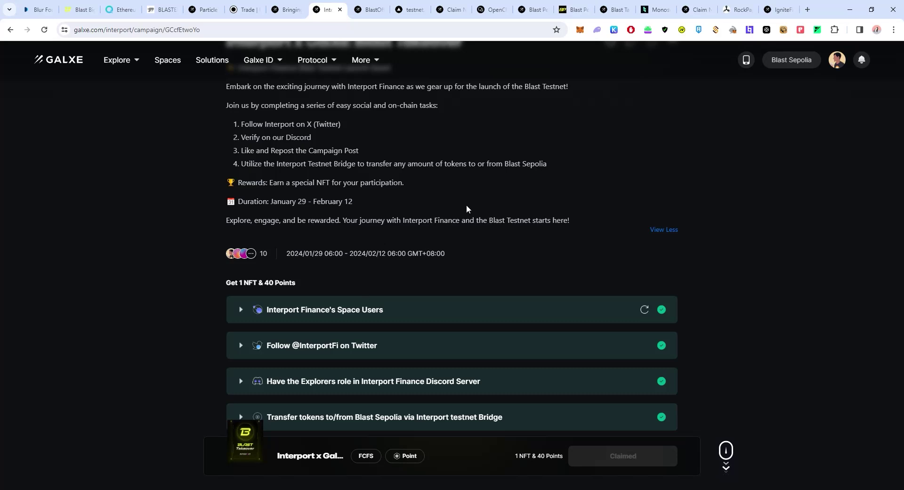
left_click(120, 9)
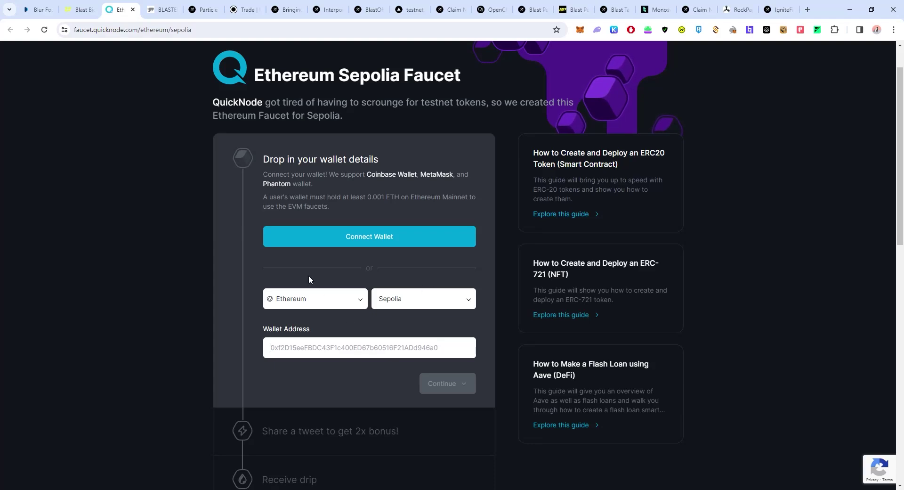
left_click(278, 348)
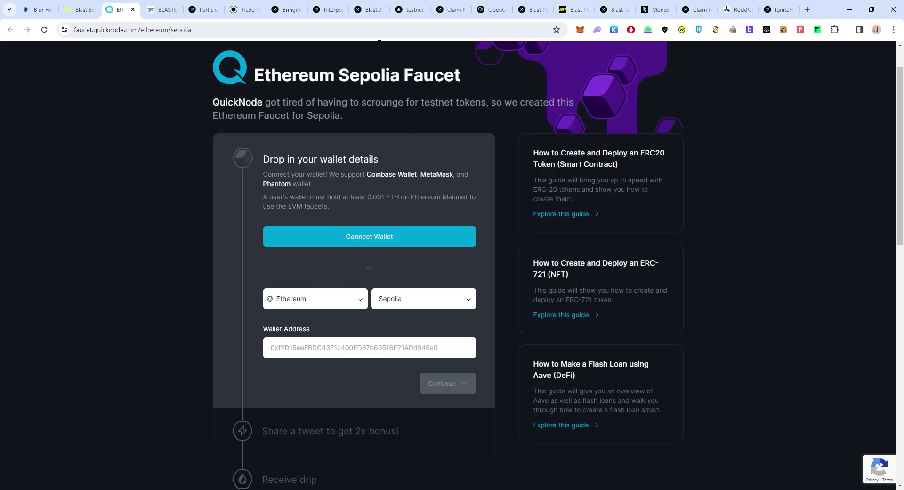
left_click(372, 10)
left_click(330, 10)
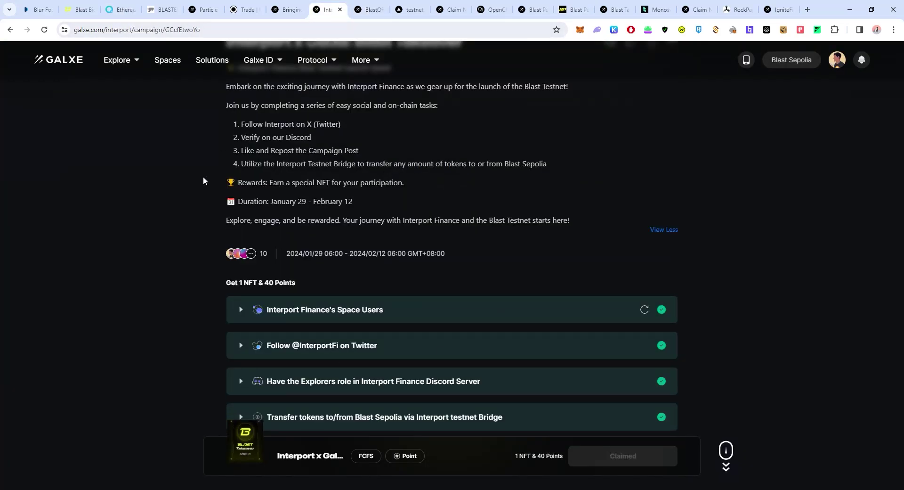
Expand the Interport campaign's token transfer task and open the linked Interport Testnet Bridge, continuing past the risk warning.
scroll(344, 216, "up", 2)
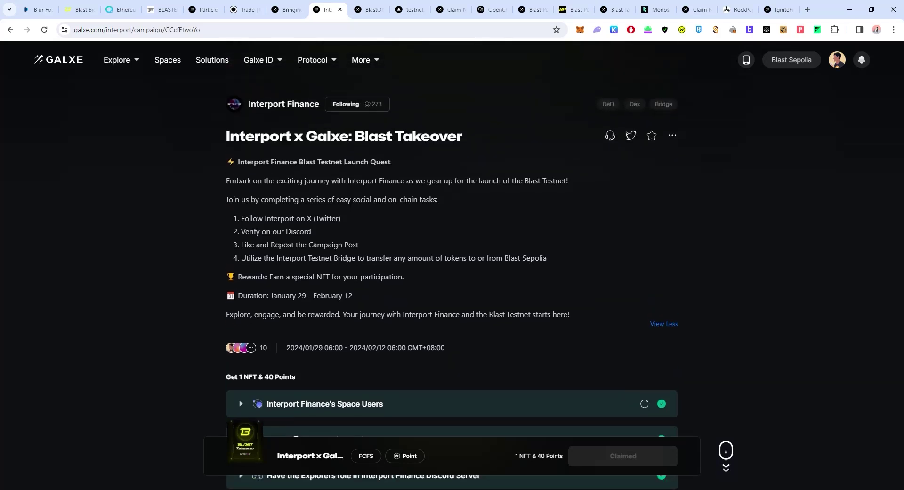
scroll(376, 274, "down", 3)
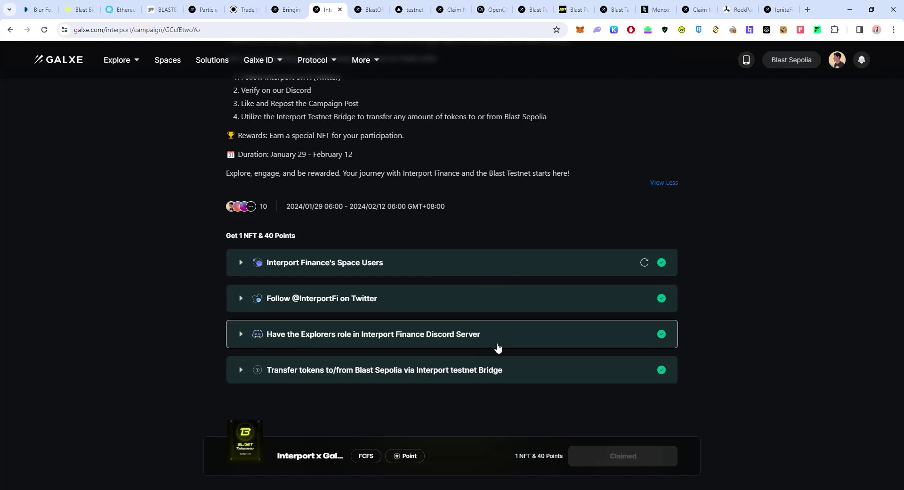
left_click(451, 371)
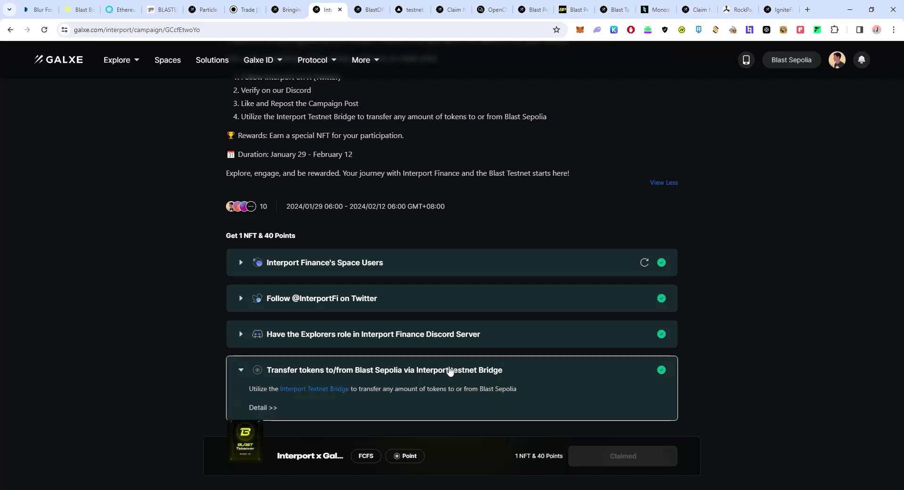
left_click(451, 371)
left_click(450, 370)
left_click(332, 394)
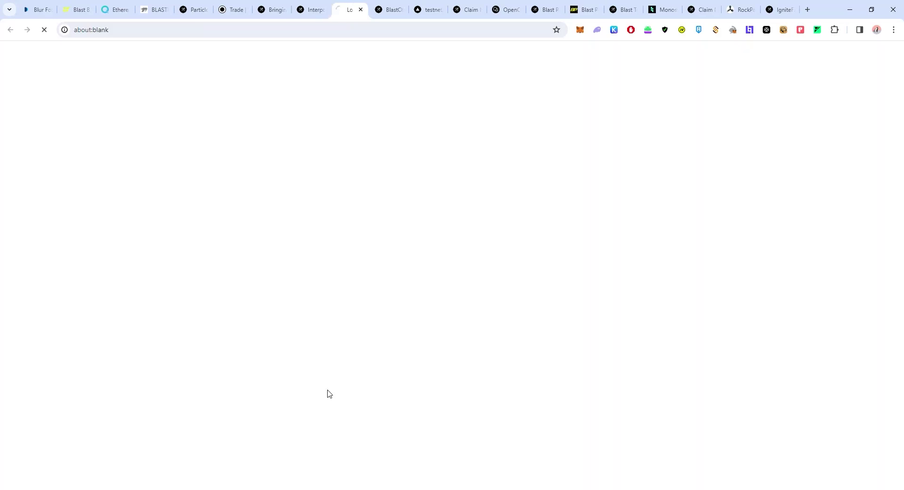
left_click(322, 5)
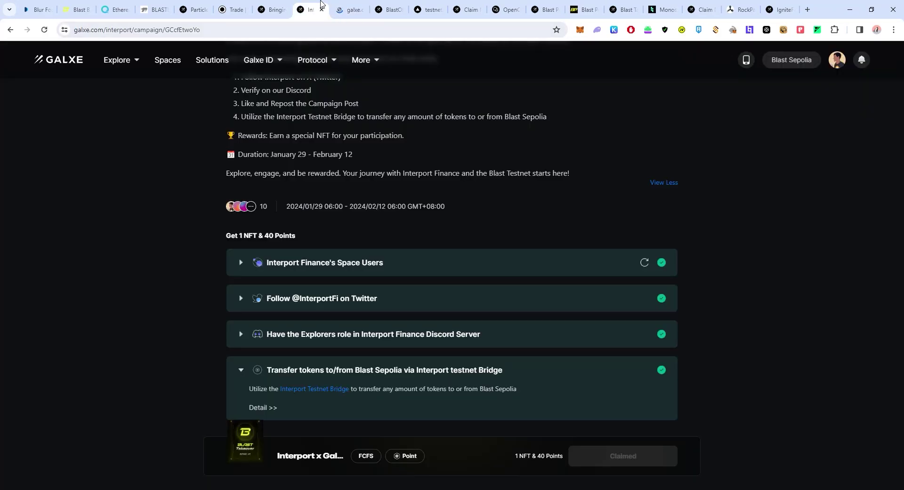
left_click(328, 390)
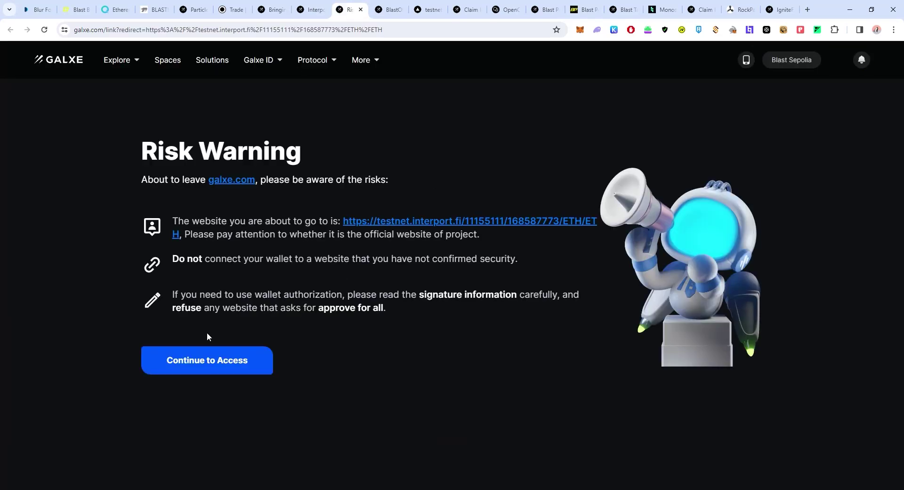
left_click(208, 361)
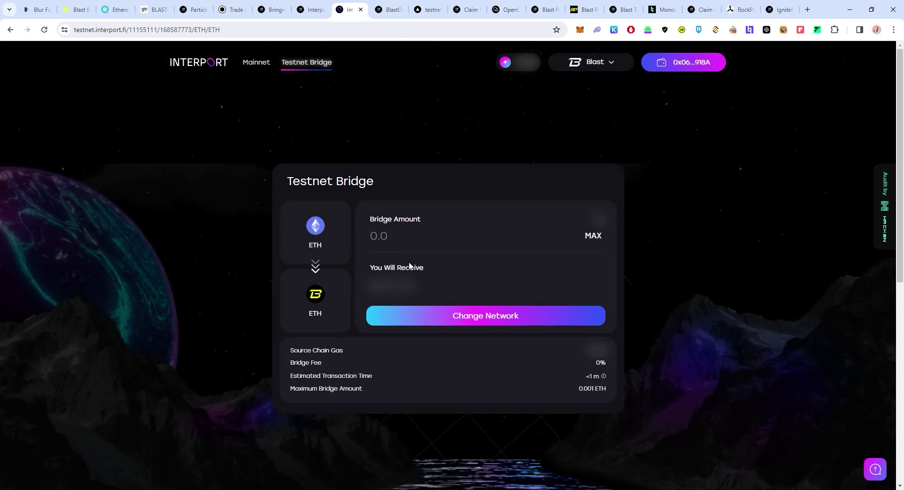
Choose Ether on Sepolia as the bridge's source asset, close the bridge, and preview the Interport campaign's NFT reward.
left_click(332, 241)
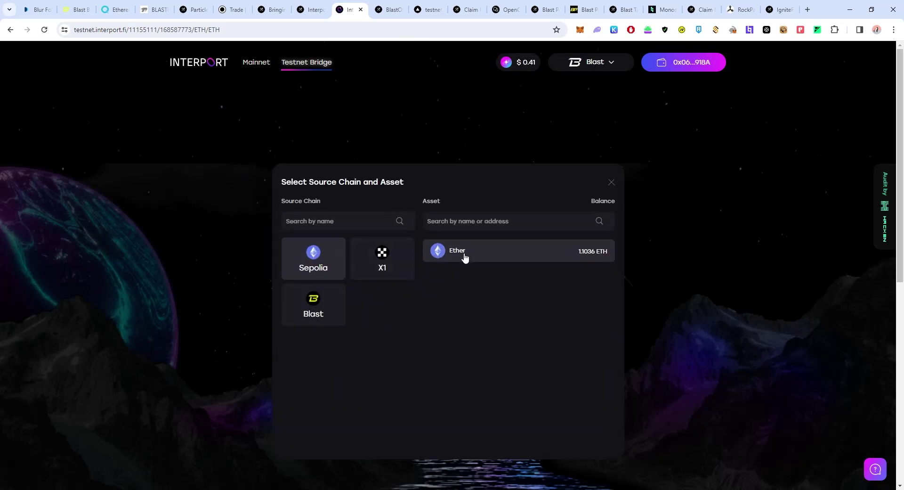
left_click(494, 257)
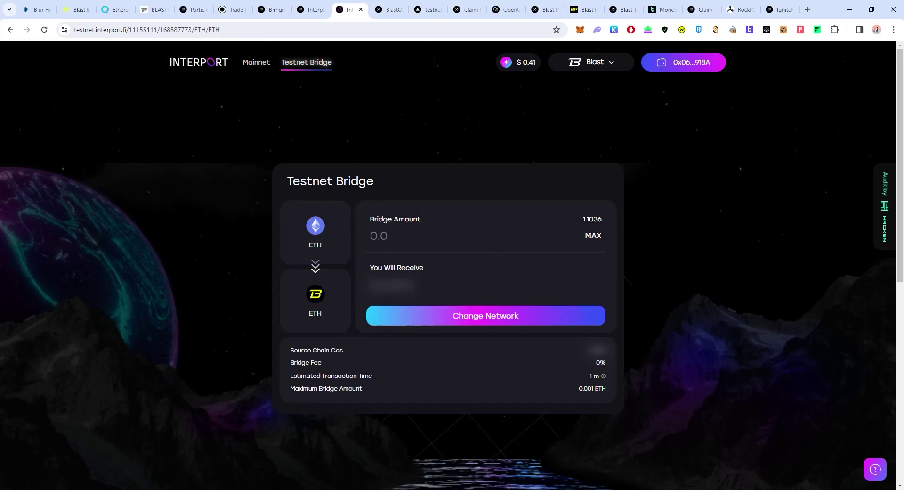
left_click(361, 10)
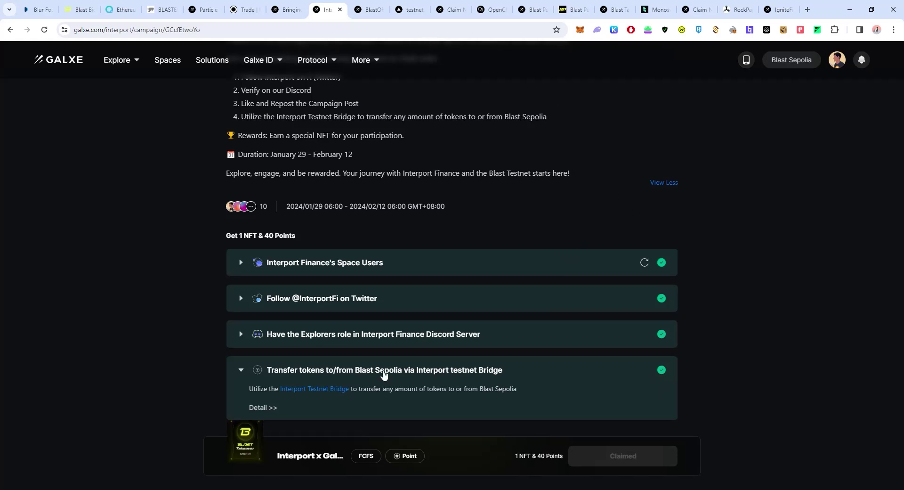
mouse_move(247, 450)
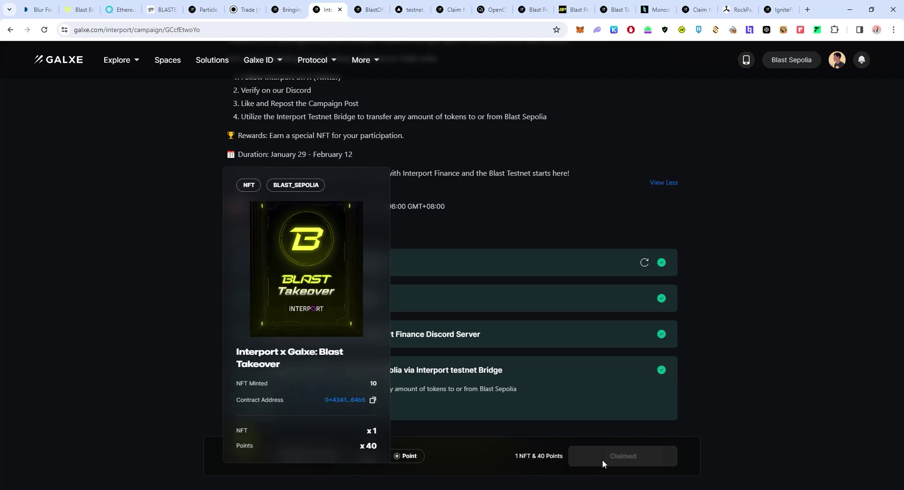
Open the BlastOff Early Testnet campaign on Galxe, review its tasks, and expand the full description.
left_click(363, 11)
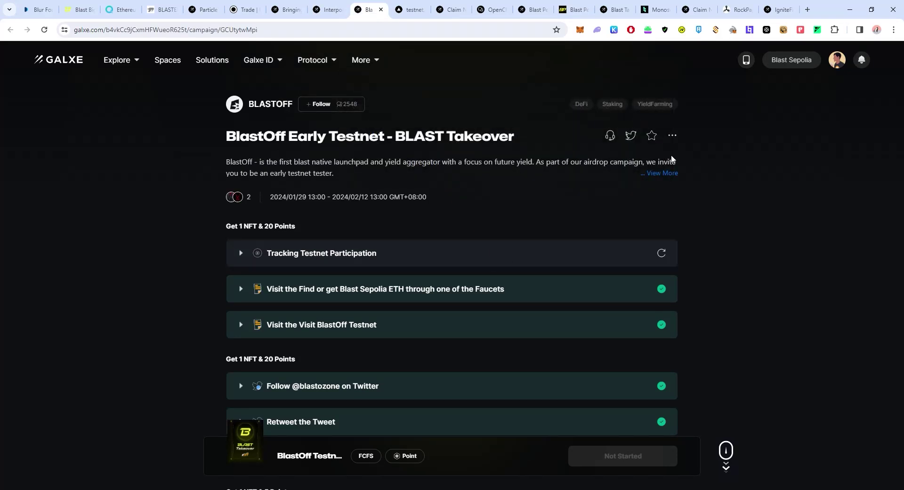
mouse_move(665, 256)
scroll(399, 286, "down", 1)
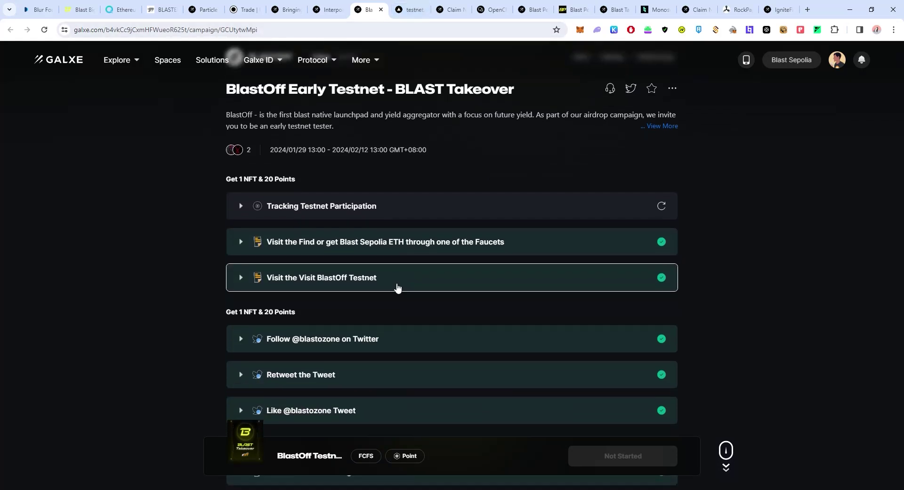
left_click(657, 126)
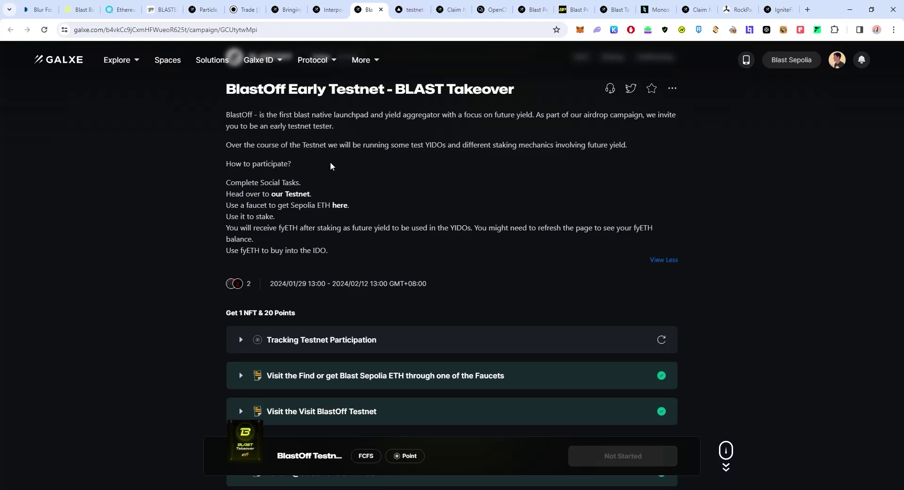
Examine the staking and YIDO options on the BlastOff testnet site, and return to the campaign's task list.
left_click(408, 5)
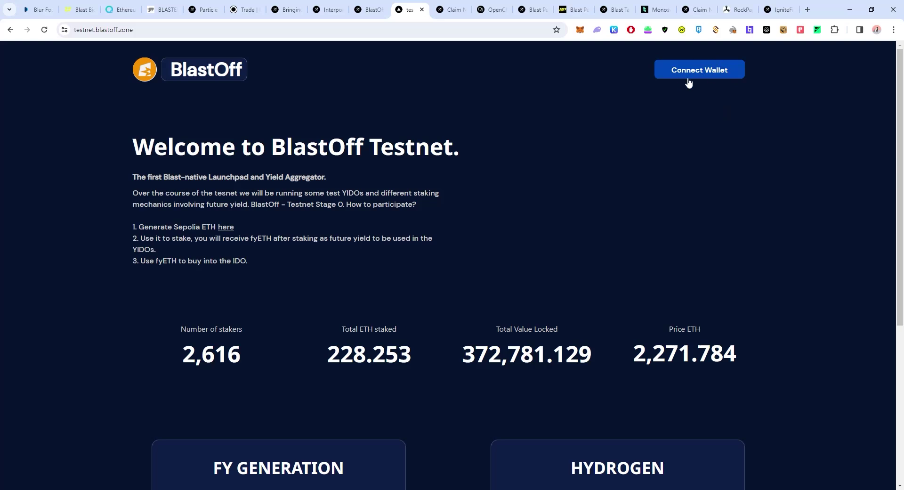
scroll(489, 181, "down", 5)
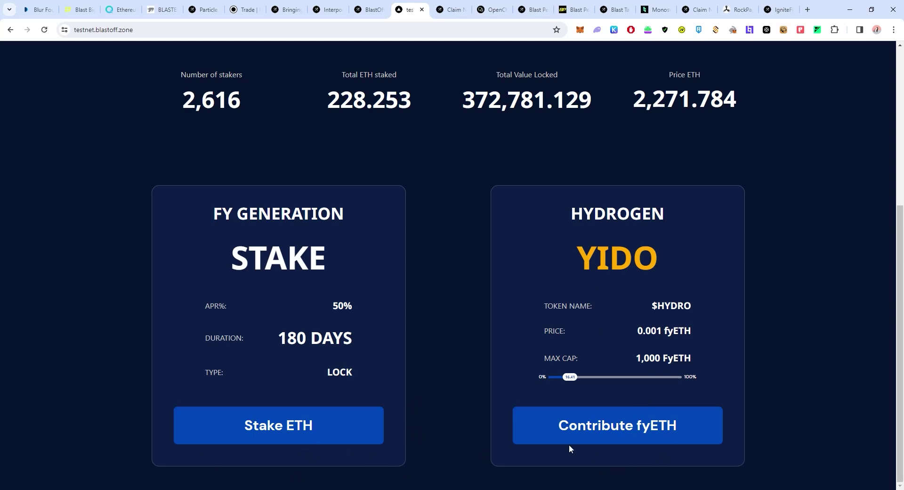
left_click(376, 6)
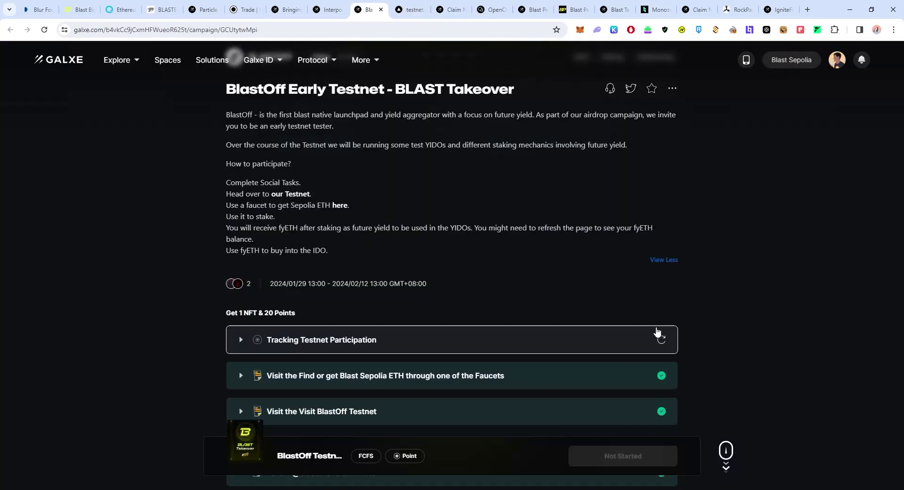
scroll(674, 318, "down", 2)
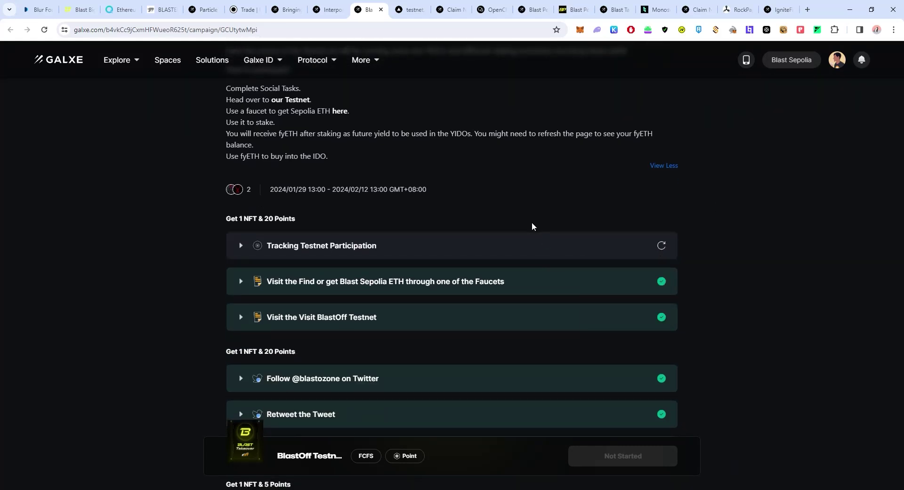
Review the description, tasks and rewards of the Openchaty Blast NFT campaign on Galxe.
left_click(451, 10)
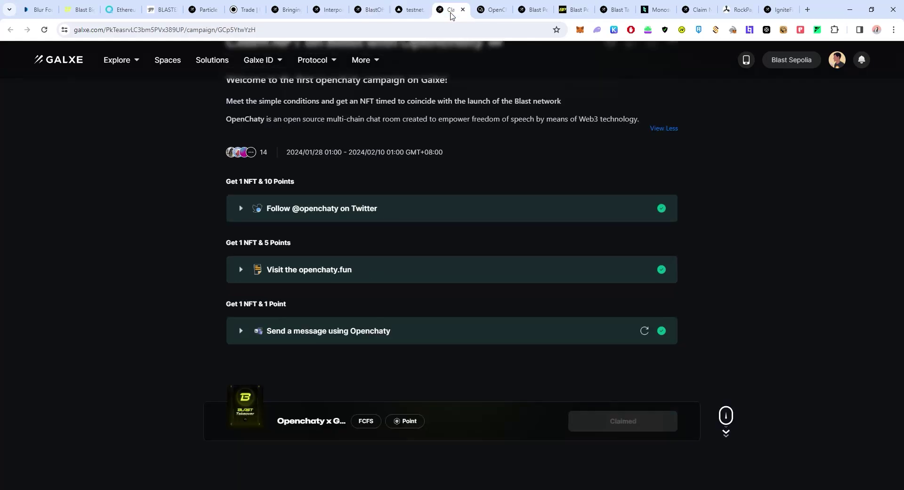
scroll(438, 244, "up", 2)
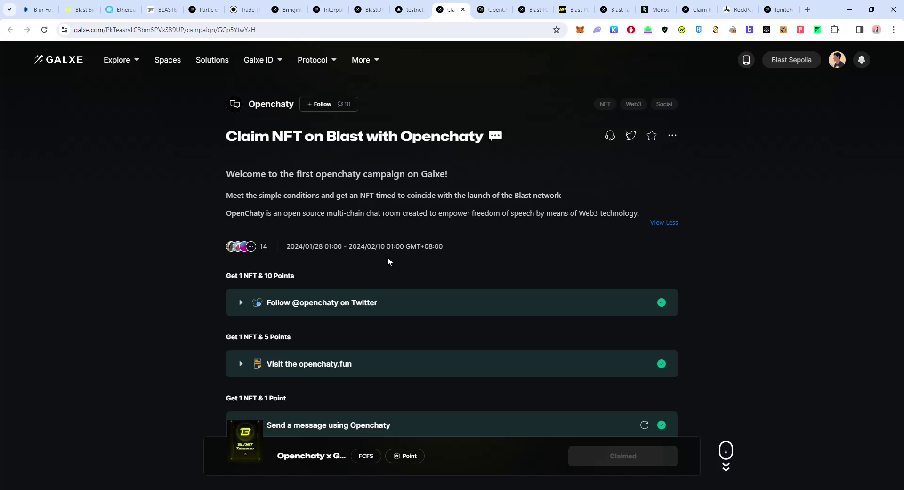
scroll(375, 229, "down", 2)
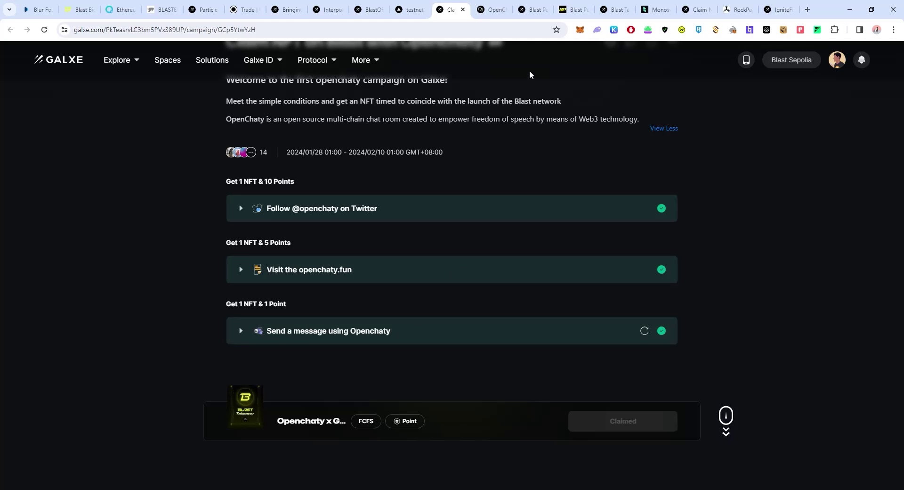
Draft the message "hello" in the OpenChat room, then close the chat and return to the Openchaty campaign.
left_click(491, 15)
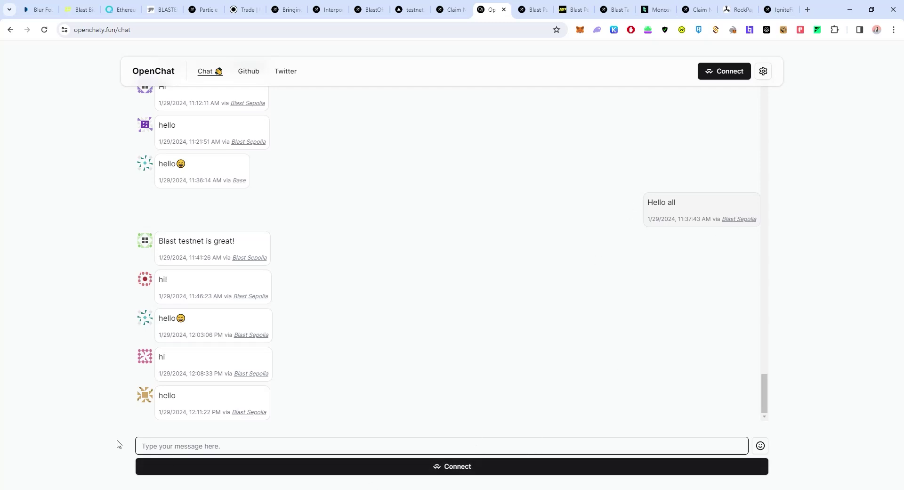
type("hello")
left_click(503, 10)
left_click(451, 10)
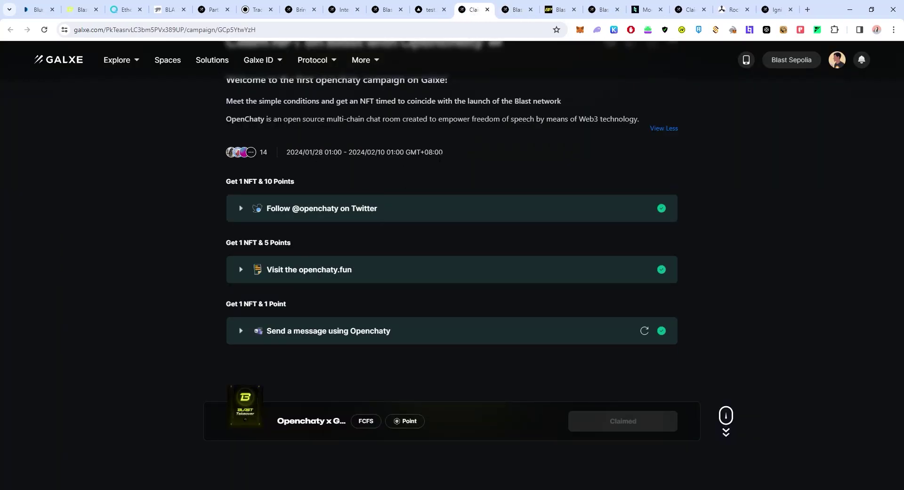
Review the Blast Penguins testnet mint campaign and its mint site, then close the mint site and return to the campaign.
left_click(518, 11)
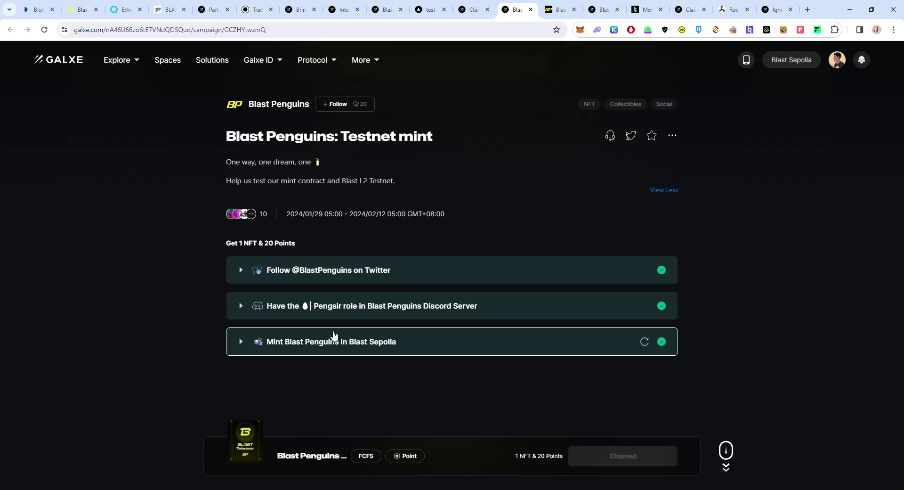
left_click(556, 17)
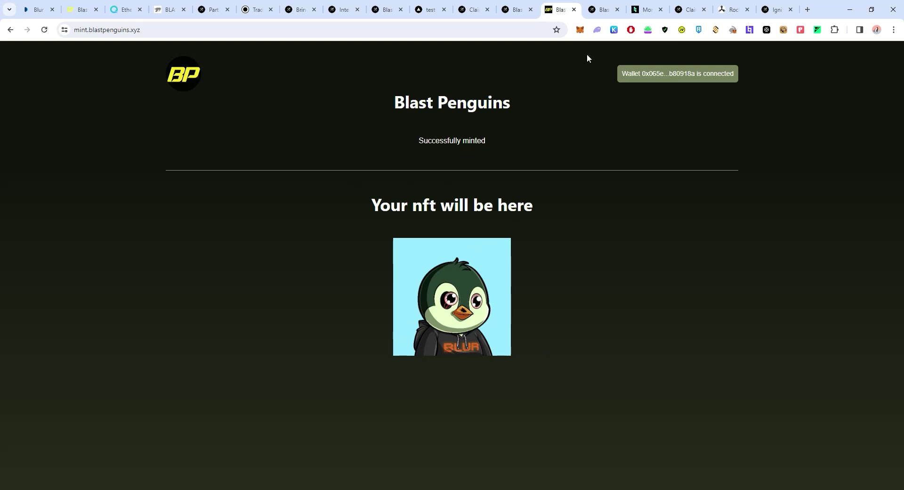
left_click(573, 9)
left_click(516, 9)
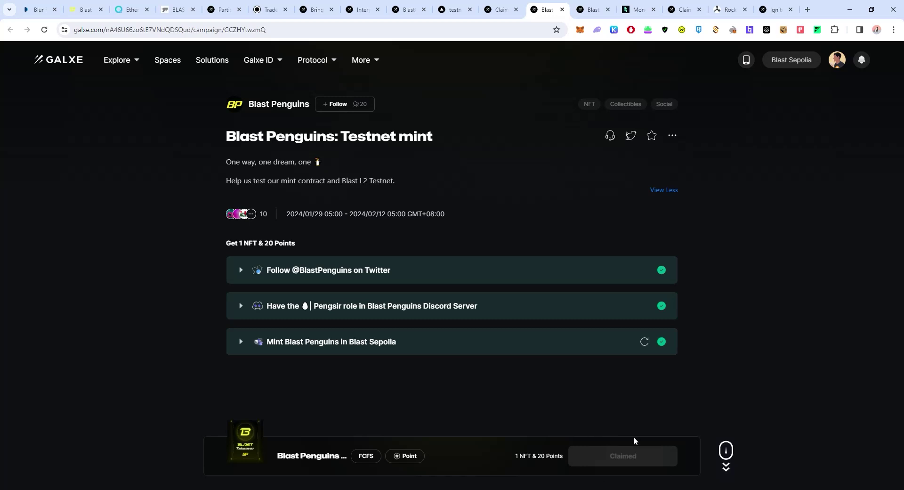
Look through the tasks and referral rewards of the Blast Takeover by MonoSwap campaign on Galxe.
left_click(592, 9)
scroll(572, 292, "down", 3)
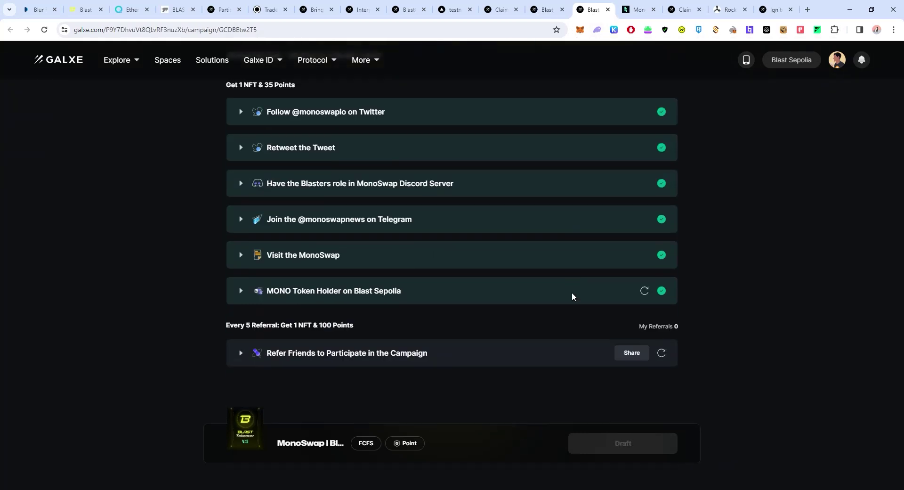
scroll(473, 351, "up", 1)
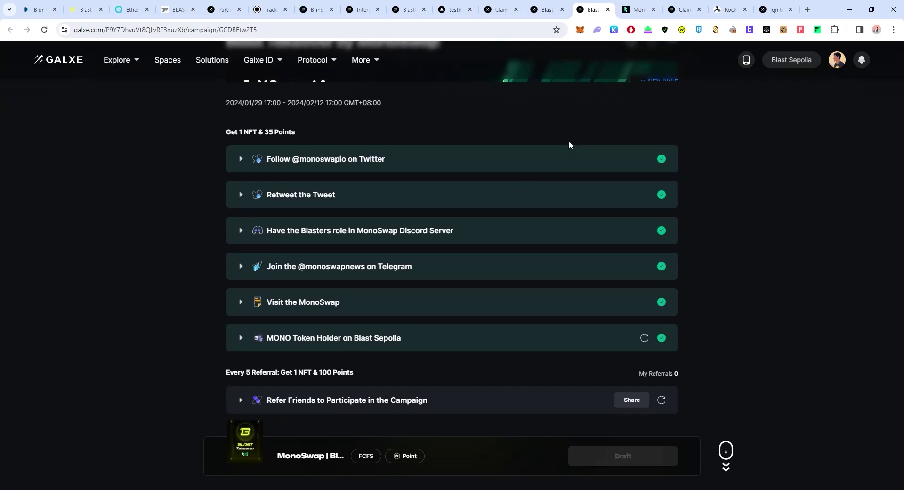
scroll(579, 146, "up", 2)
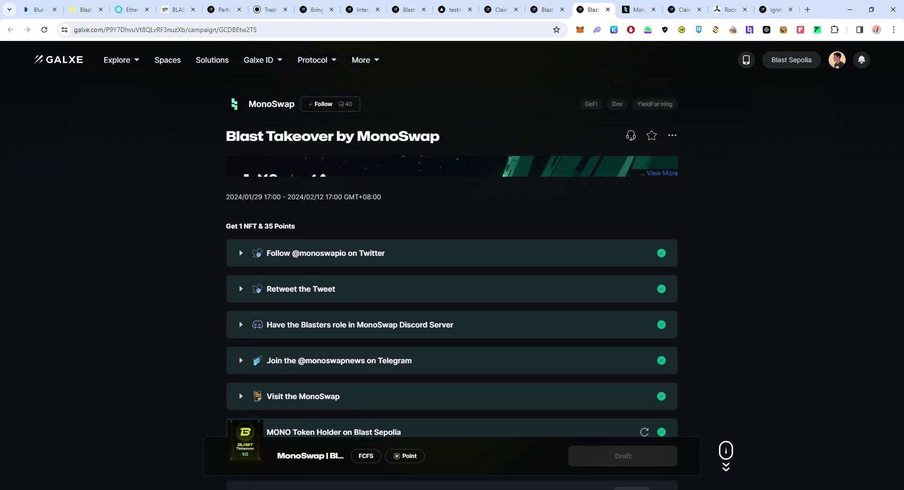
Set up a V3 swap of 0.000001 ETH for TMONO on MonoSwap without submitting it, and close the site.
left_click(638, 9)
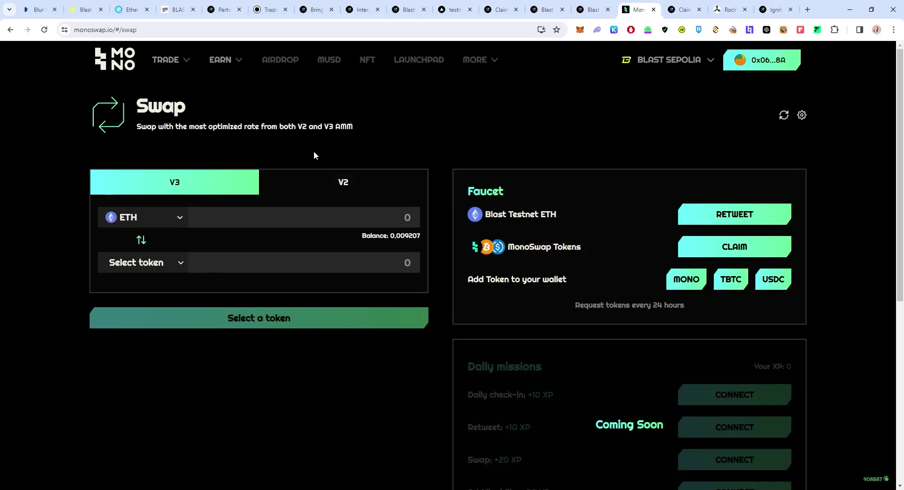
left_click(166, 60)
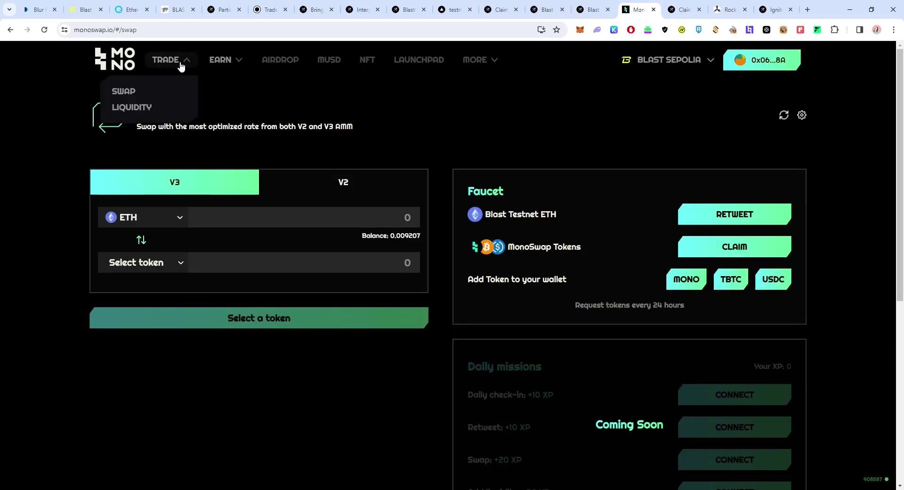
left_click(126, 91)
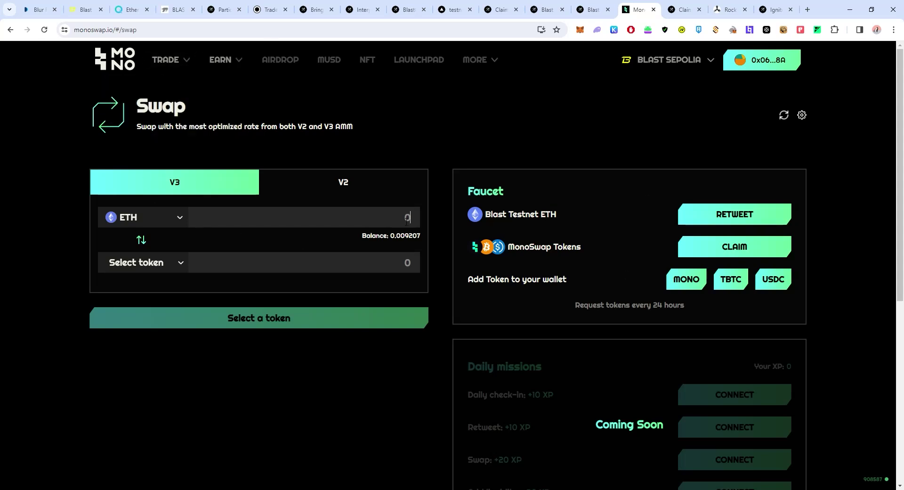
left_click(144, 262)
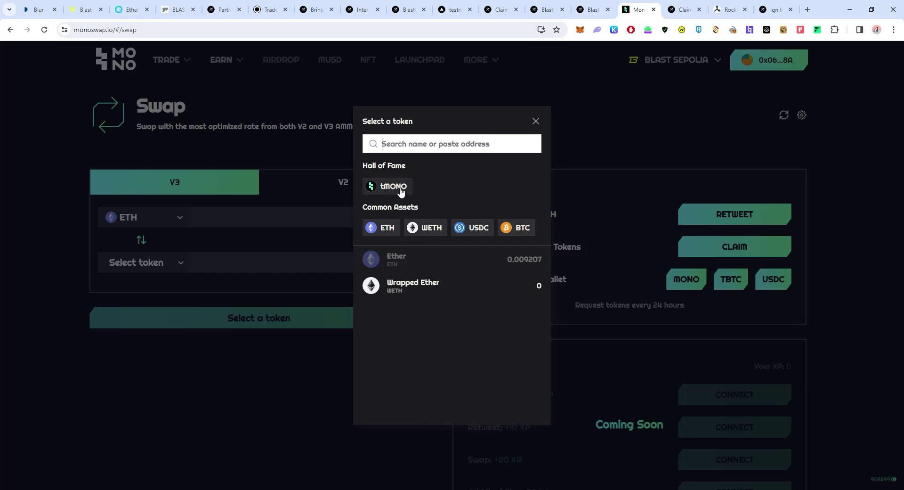
left_click(400, 190)
left_click(401, 224)
type("0.000001")
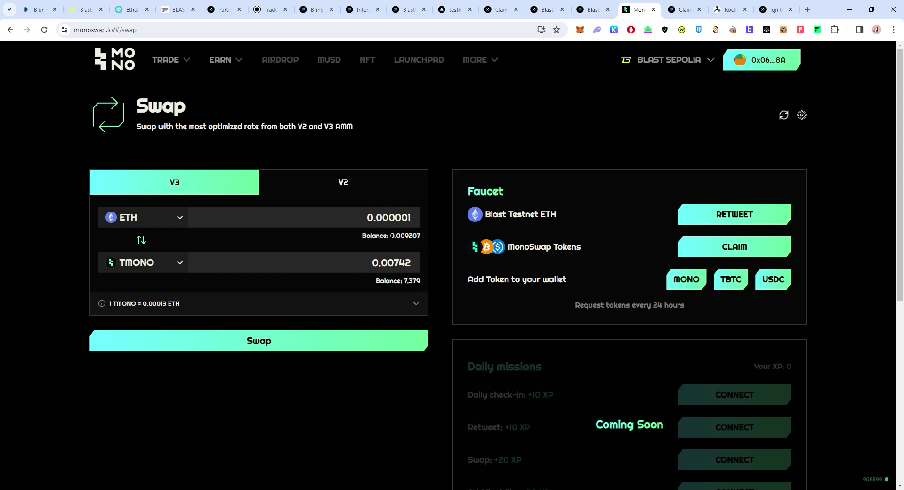
left_click_drag(372, 236, 422, 239)
left_click(422, 245)
left_click(654, 10)
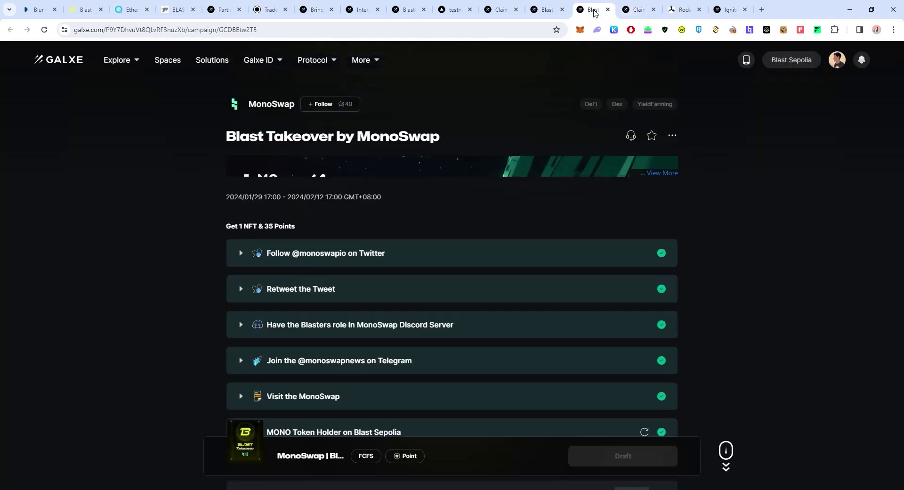
Review the dates, completed tasks and NFT reward of the Blast Takeover by MonoSwap campaign.
scroll(455, 134, "down", 3)
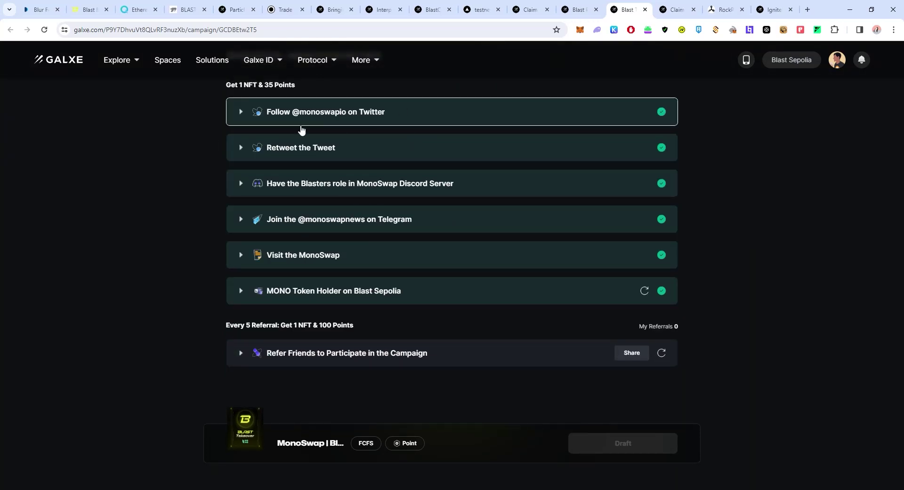
scroll(553, 248, "up", 3)
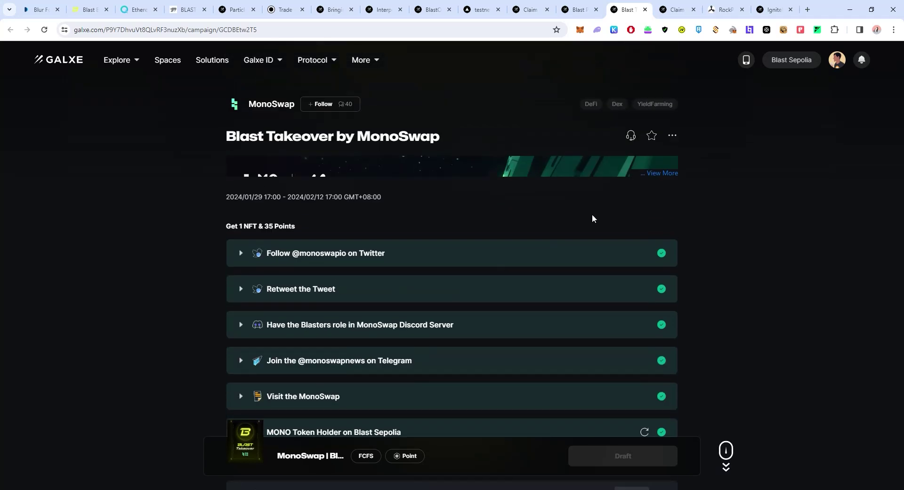
scroll(507, 306, "down", 1)
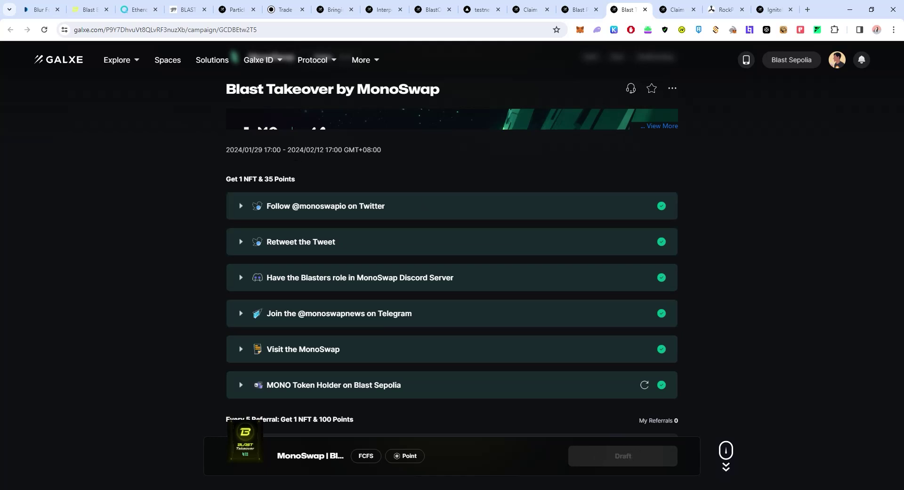
left_click_drag(281, 150, 230, 150)
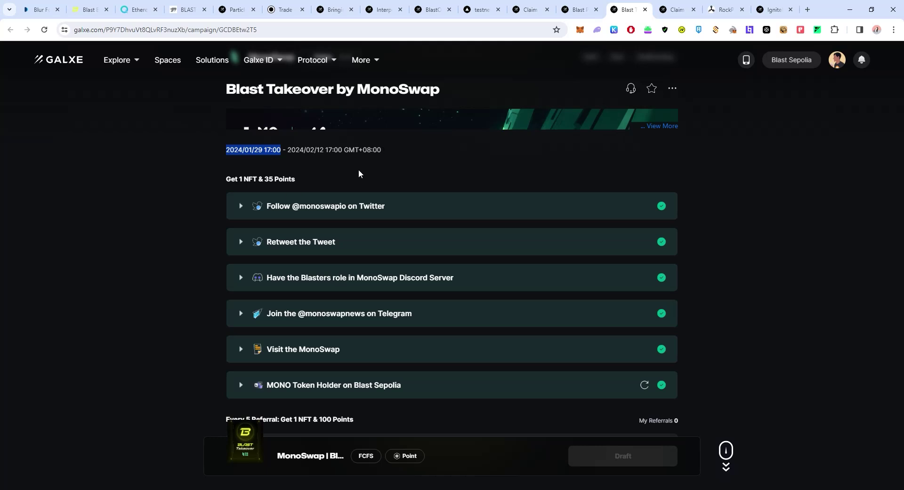
scroll(374, 292, "down", 2)
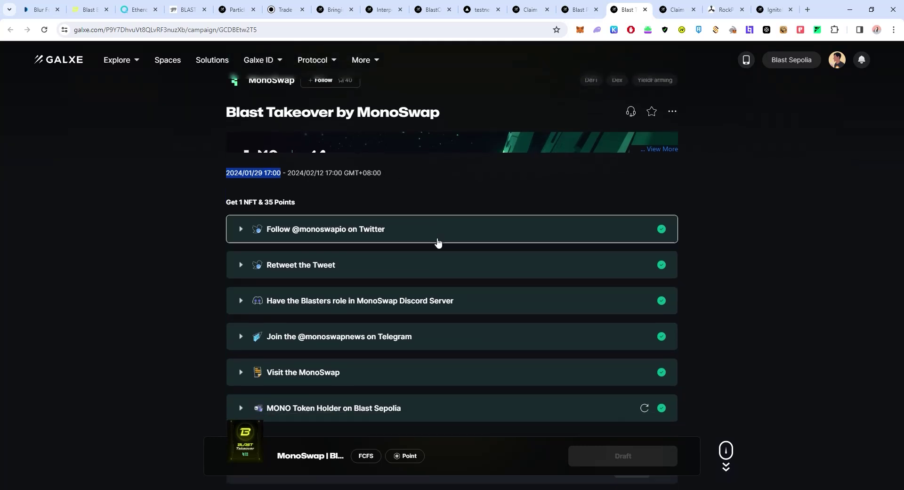
mouse_move(245, 442)
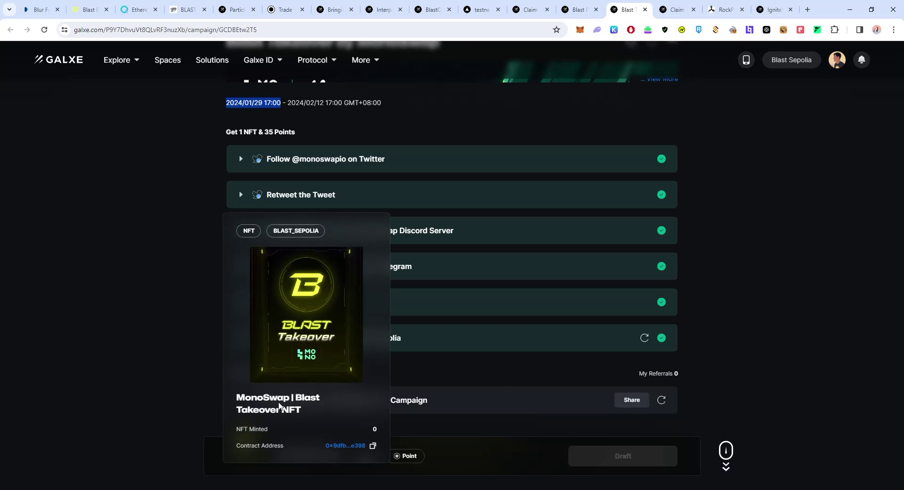
scroll(664, 196, "up", 2)
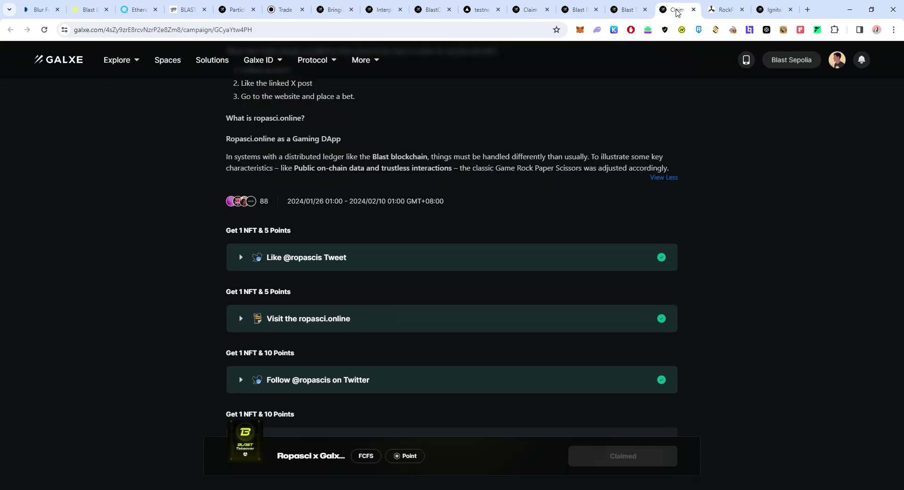
Read the conditions of the Ropasci debut campaign on Galxe and look through its tasks.
scroll(504, 122, "up", 3)
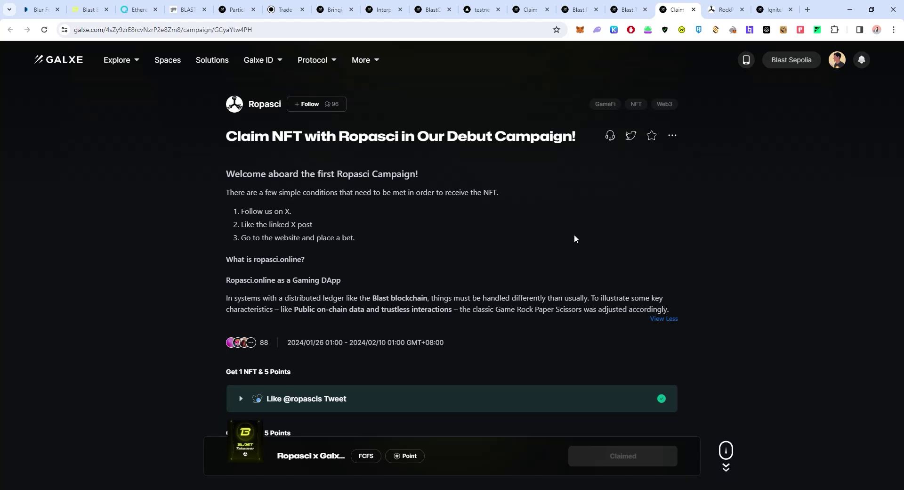
scroll(574, 235, "down", 4)
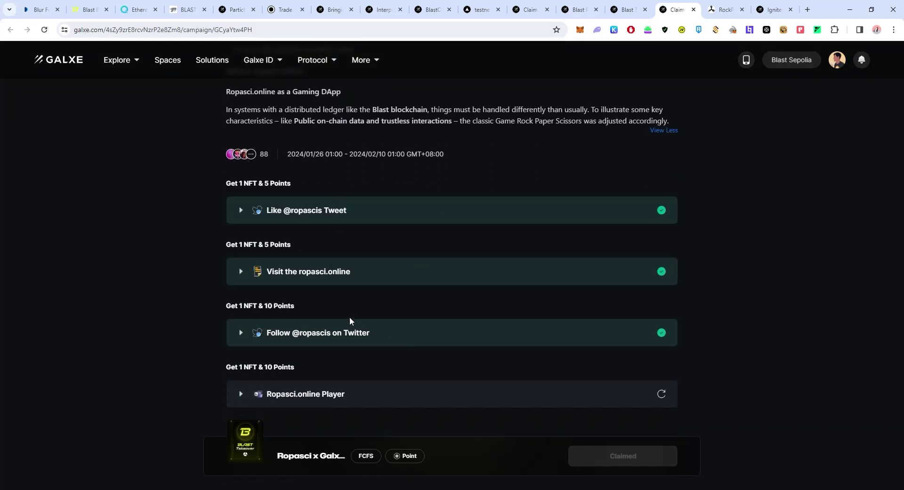
scroll(349, 320, "down", 2)
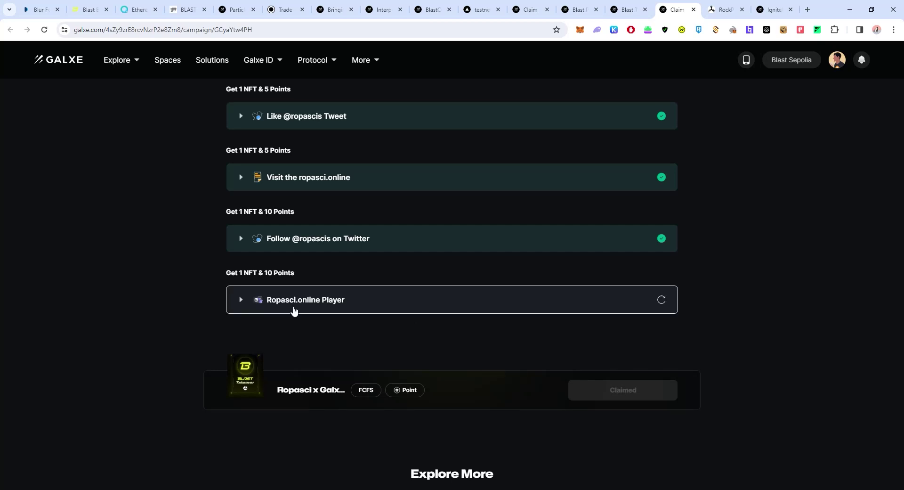
Draft a new ropasci.online game with a 0.00001 bet and the scissors move, then view My Games.
left_click(724, 10)
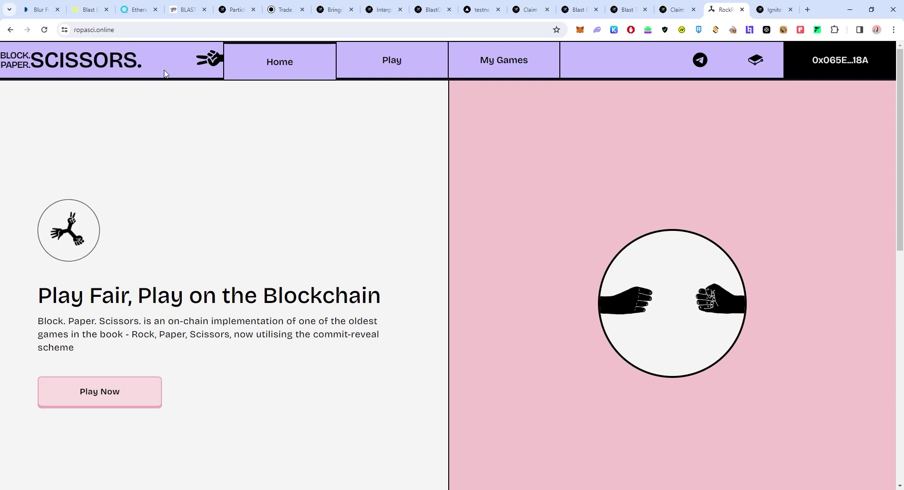
left_click(369, 69)
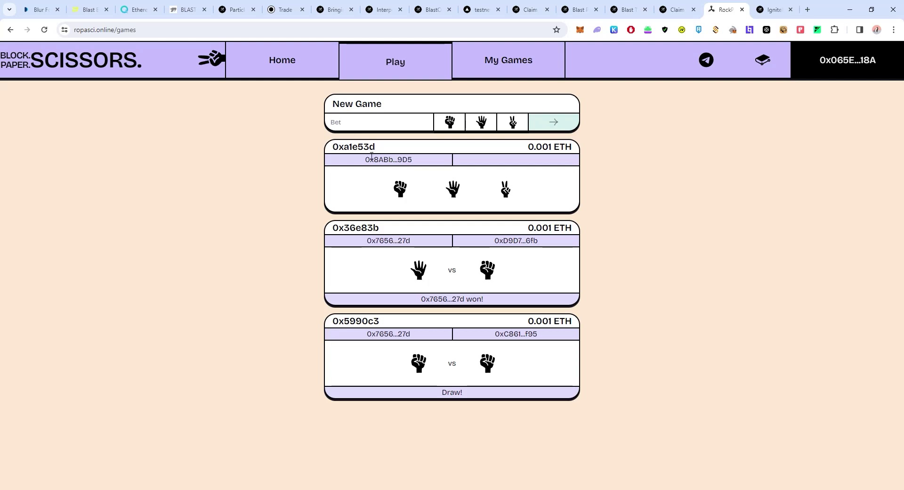
left_click(396, 124)
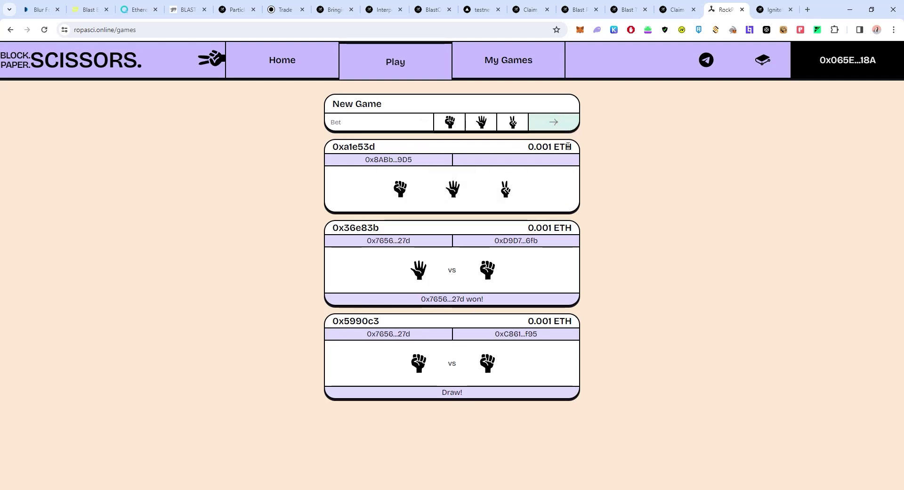
left_click(490, 127)
type("0.00001")
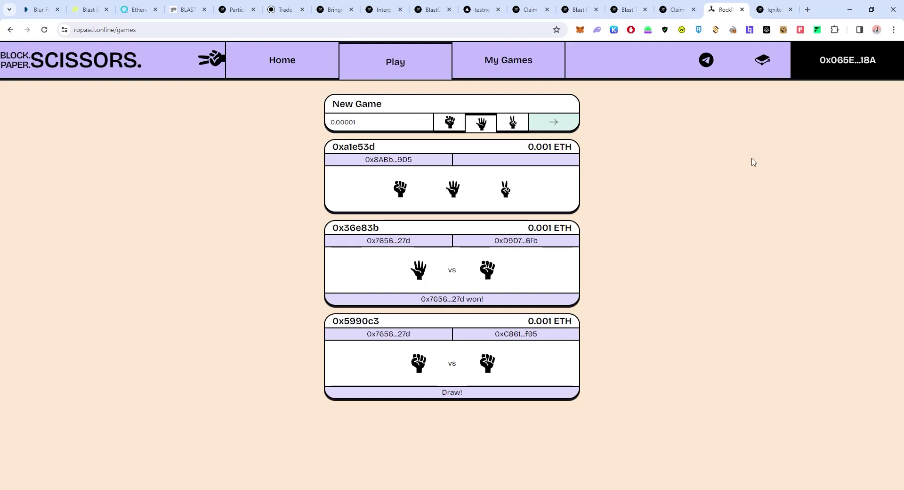
left_click(514, 122)
left_click(513, 52)
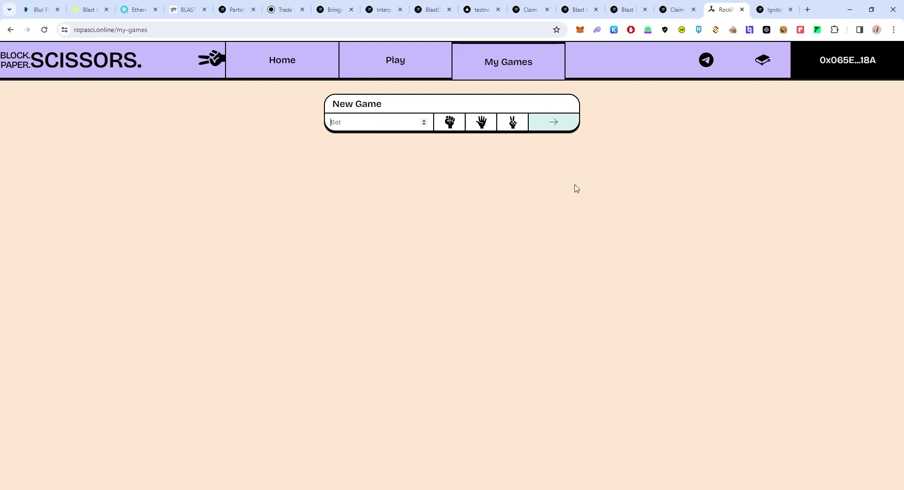
Return to the Ropasci campaign and examine its dates, each task's point reward and the Ropasci.online Player task.
left_click(686, 10)
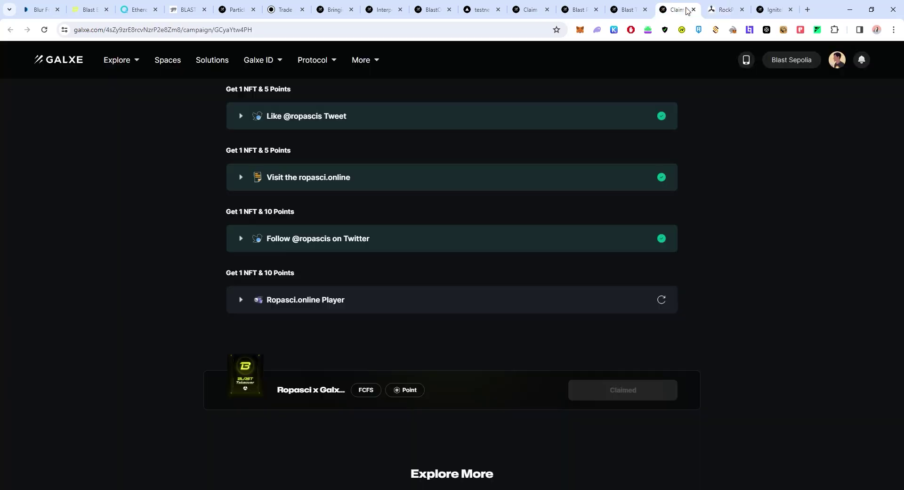
scroll(606, 198, "up", 5)
scroll(606, 195, "down", 2)
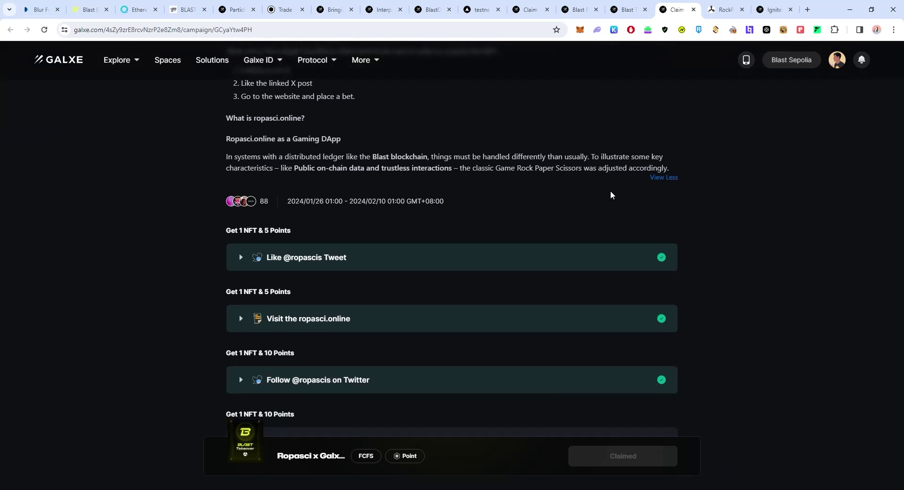
scroll(565, 203, "down", 4)
scroll(607, 239, "up", 4)
scroll(700, 330, "down", 4)
scroll(591, 307, "up", 3)
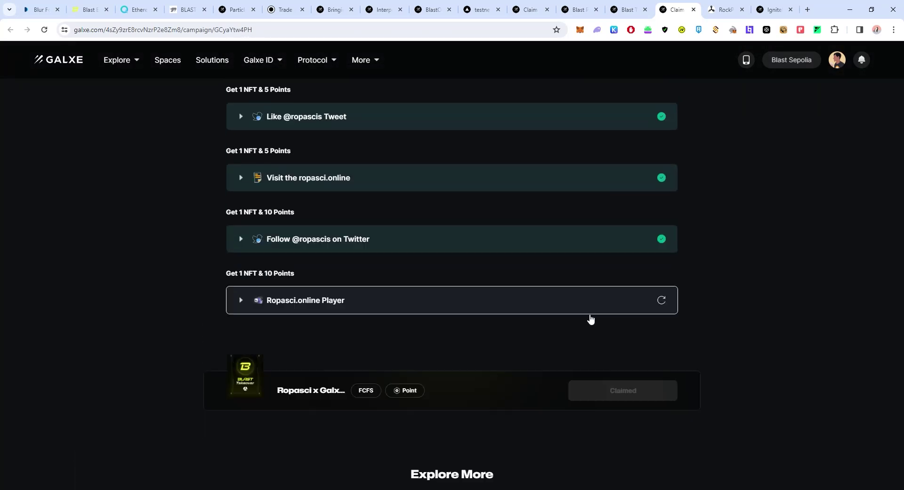
left_click_drag(284, 153, 457, 153)
left_click(552, 160)
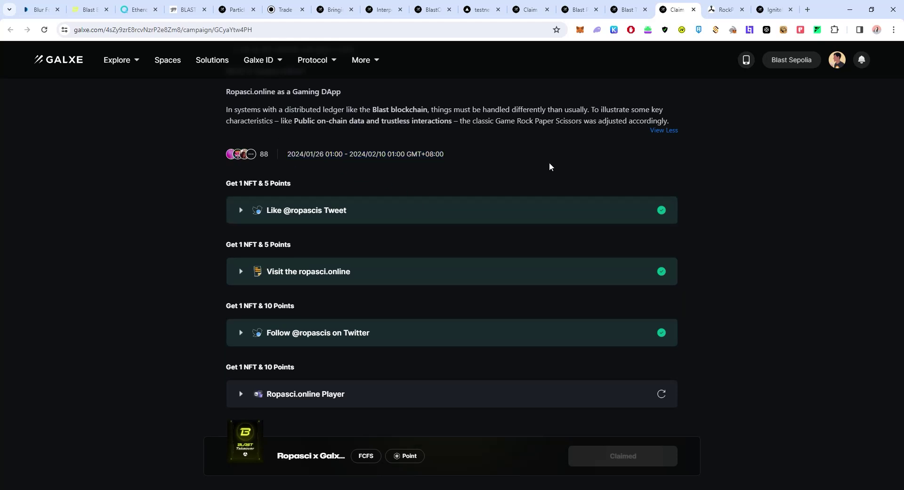
scroll(569, 165, "up", 4)
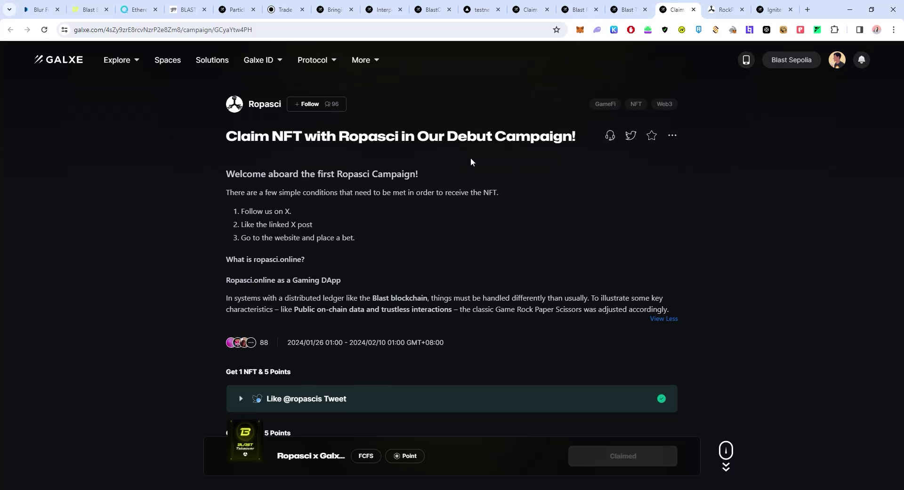
scroll(471, 161, "down", 2)
scroll(683, 113, "down", 2)
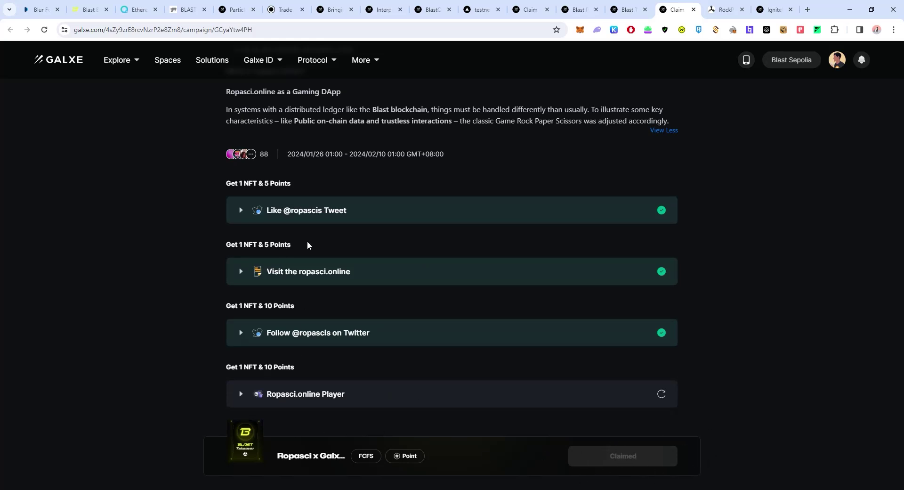
scroll(401, 394, "down", 4)
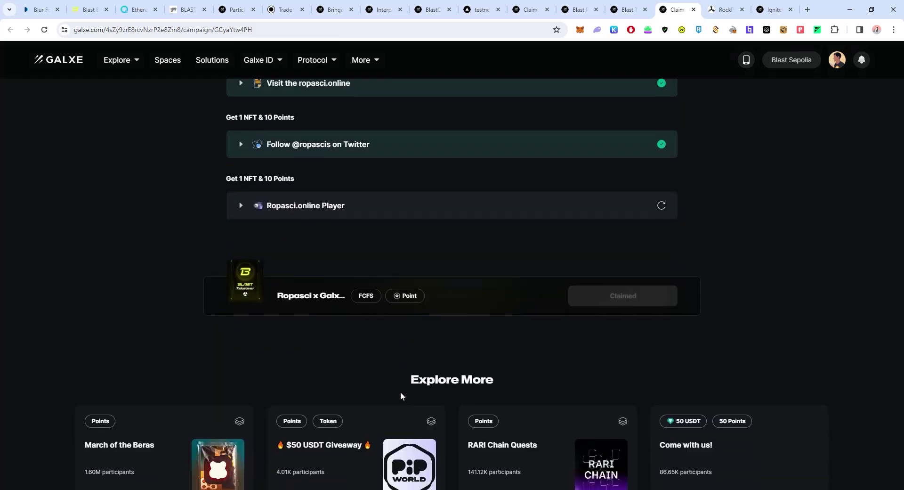
scroll(524, 387, "up", 3)
left_click_drag(268, 324, 297, 323)
left_click(333, 325)
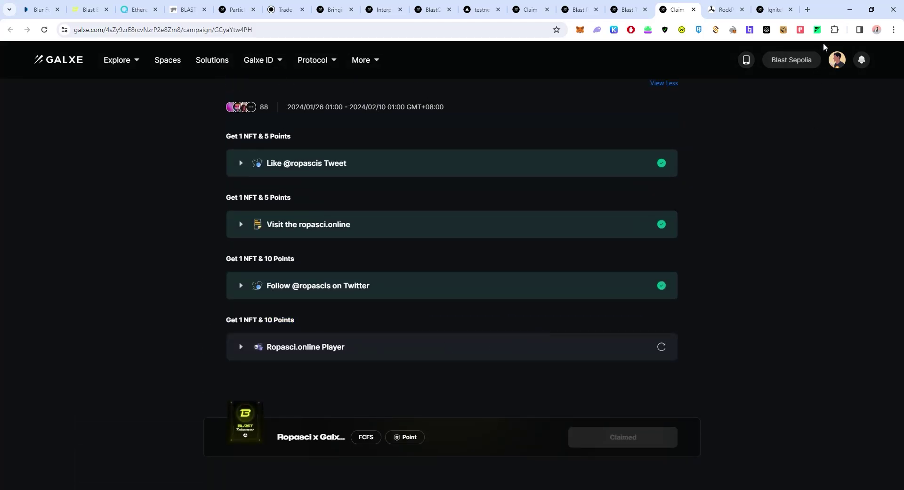
Open IgniteFi's Testnet Campaign on Galxe and review its start date, tasks, liquidity provider requirement and rewards.
left_click(727, 6)
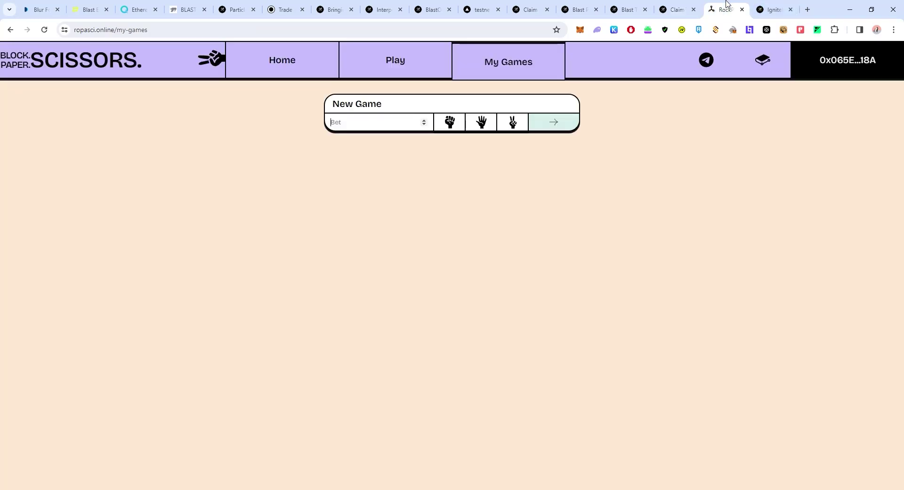
left_click(763, 8)
scroll(681, 206, "up", 5)
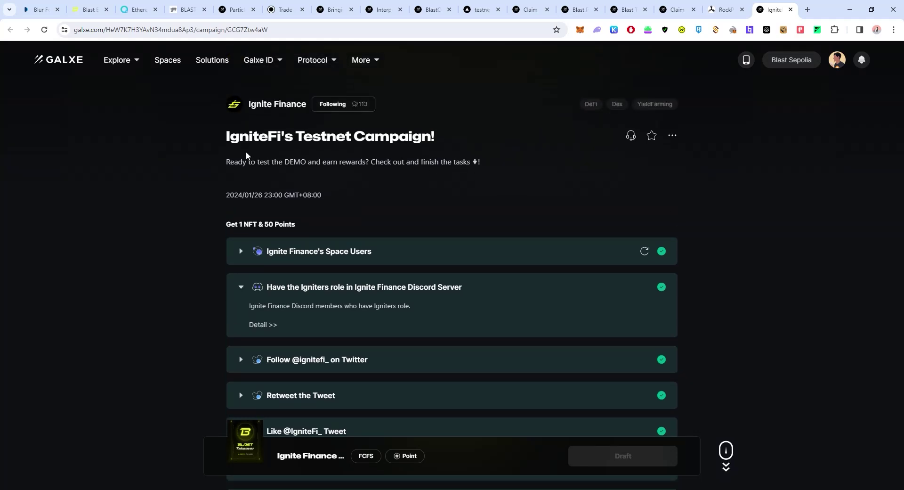
scroll(508, 182, "down", 5)
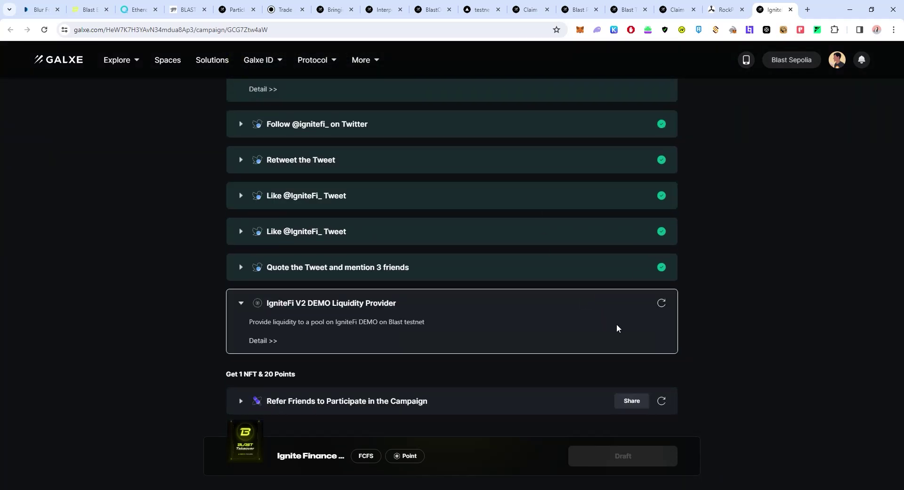
scroll(564, 301, "down", 1)
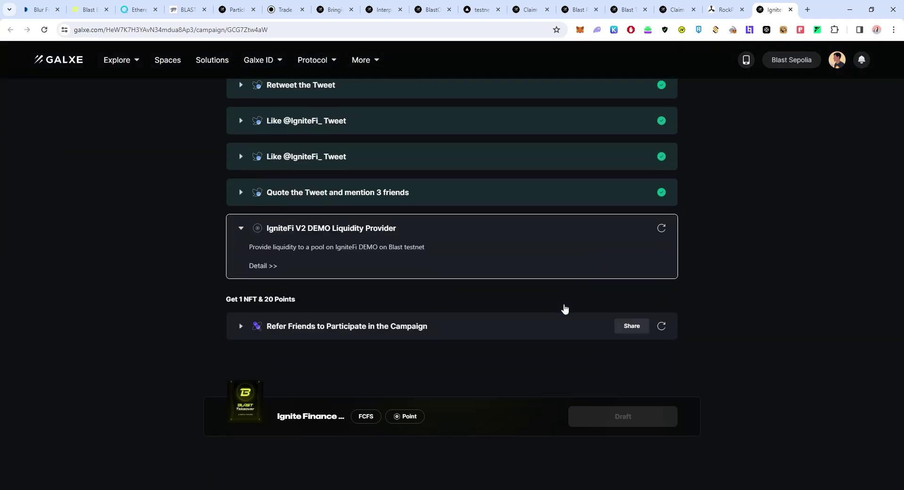
scroll(563, 301, "up", 5)
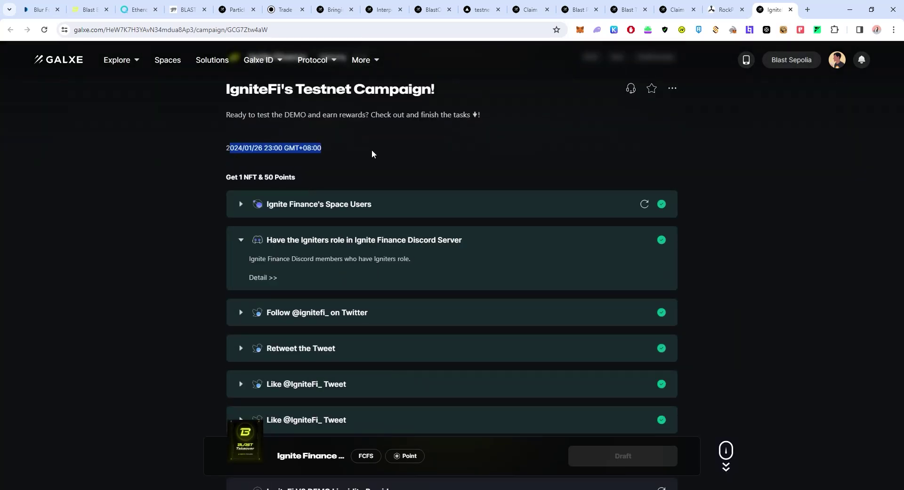
scroll(473, 264, "down", 2)
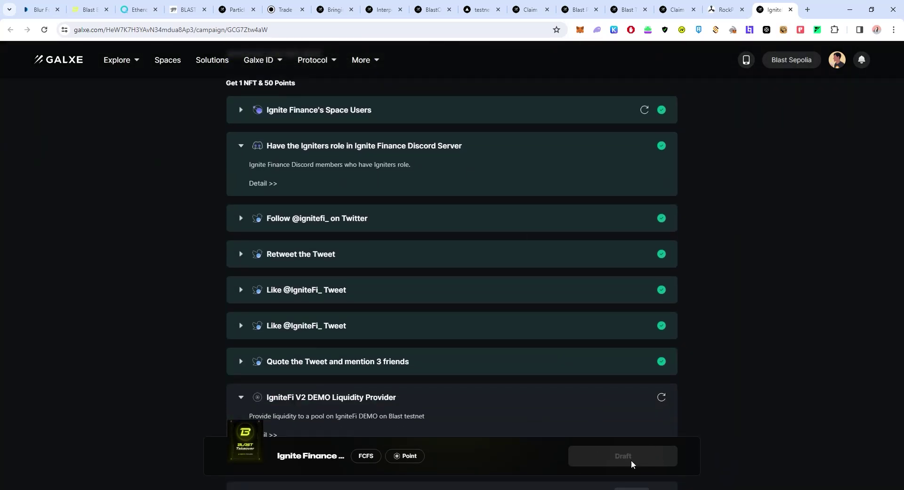
Expand the IgniteFi V2 DEMO Liquidity Provider task and read its requirement.
scroll(607, 438, "down", 1)
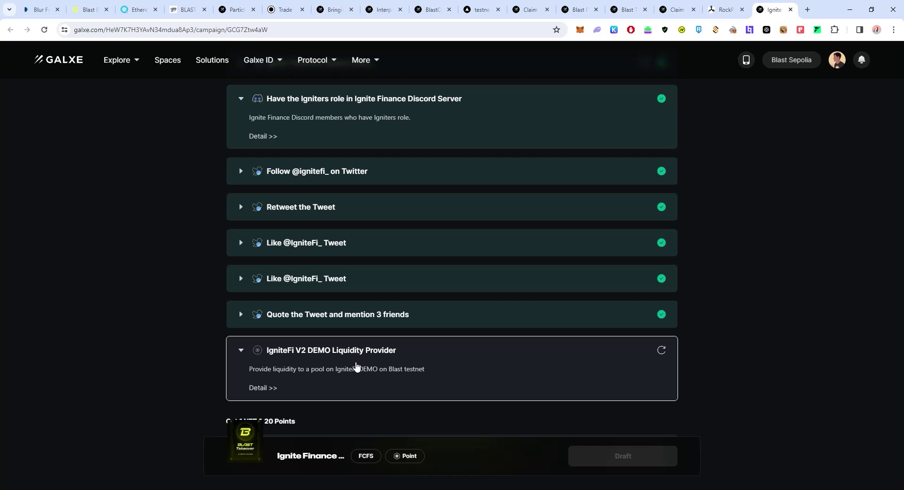
left_click(514, 358)
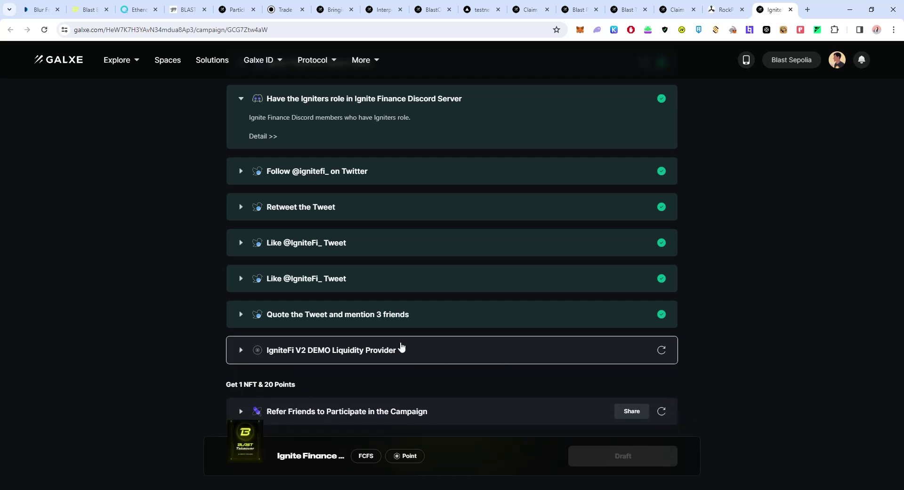
left_click(352, 353)
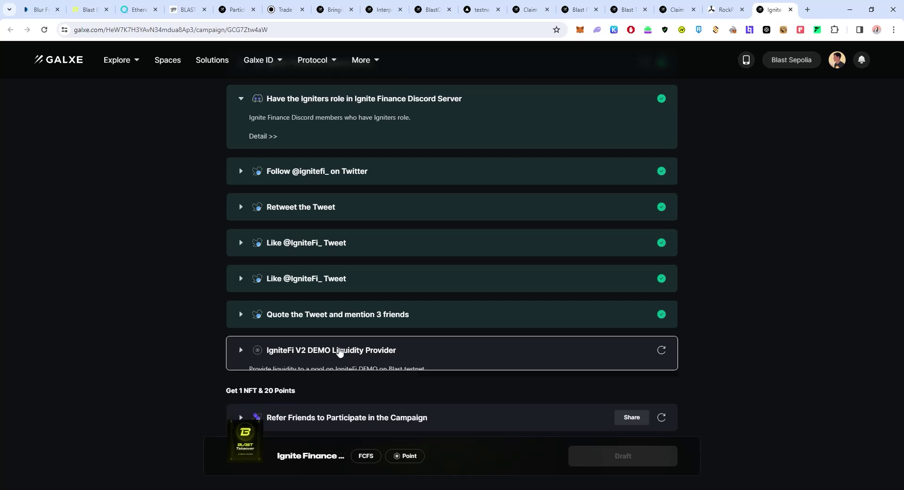
double_click(339, 353)
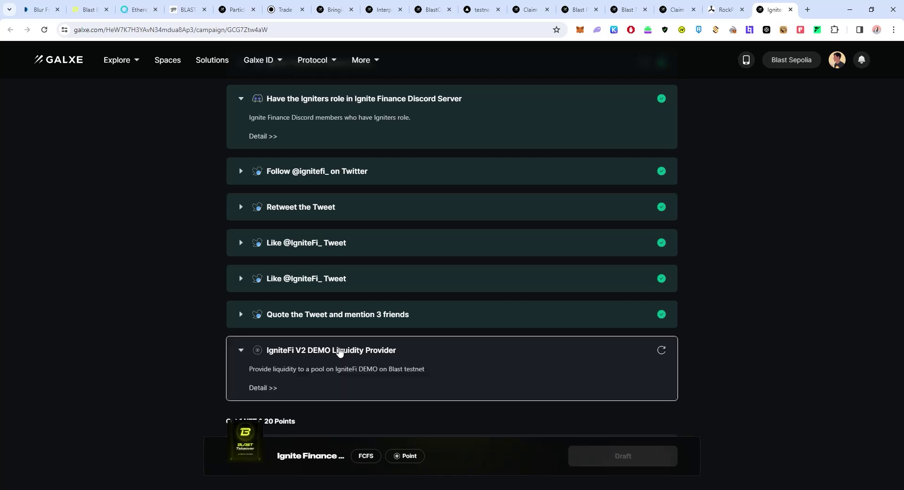
left_click(339, 351)
left_click(402, 357)
Review the IgniteFi campaign from the referral task back to its heading and preview the Ignite Finance x Galxe NFT reward.
scroll(470, 334, "down", 3)
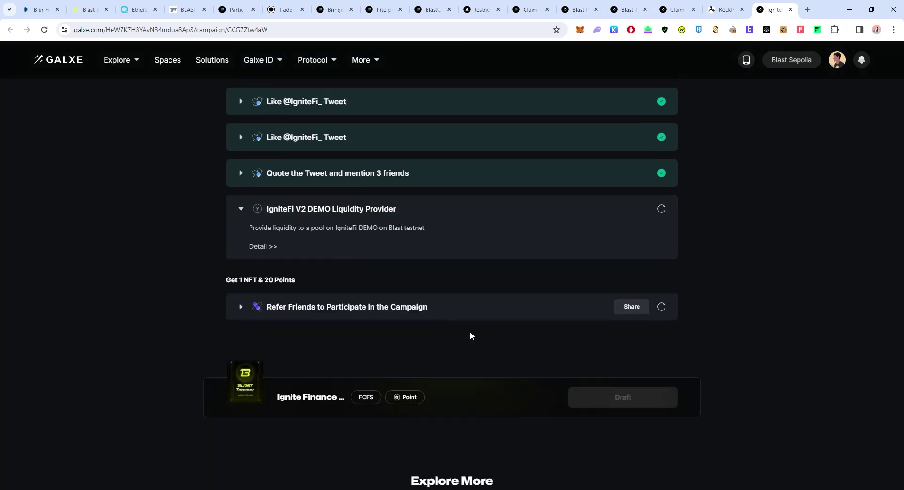
scroll(471, 335, "up", 4)
scroll(521, 397, "up", 3)
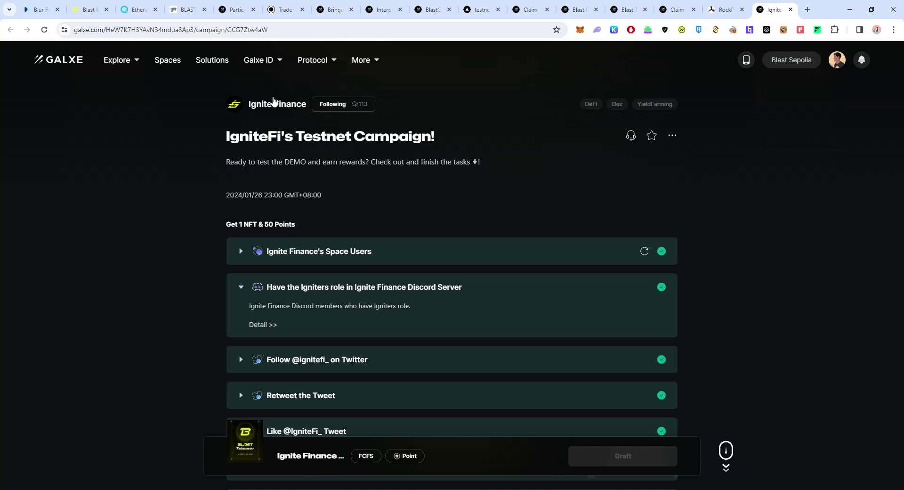
scroll(408, 179, "down", 1)
scroll(408, 178, "down", 6)
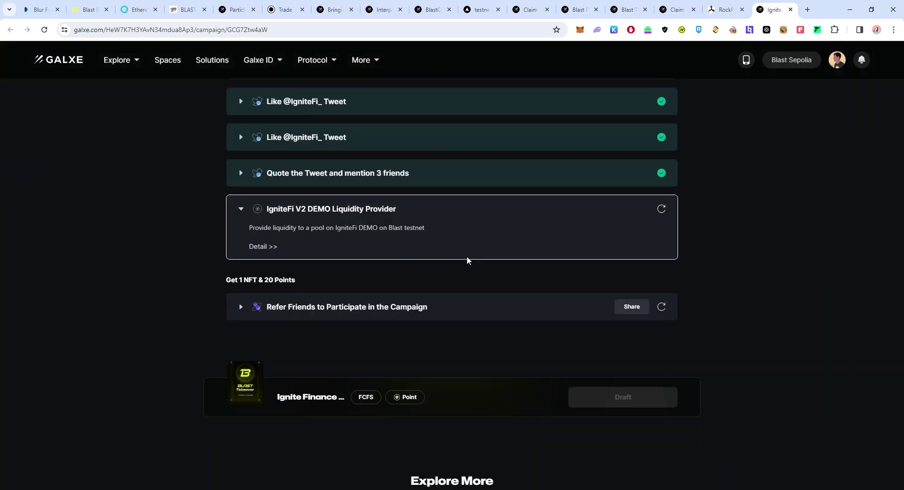
scroll(471, 255, "up", 6)
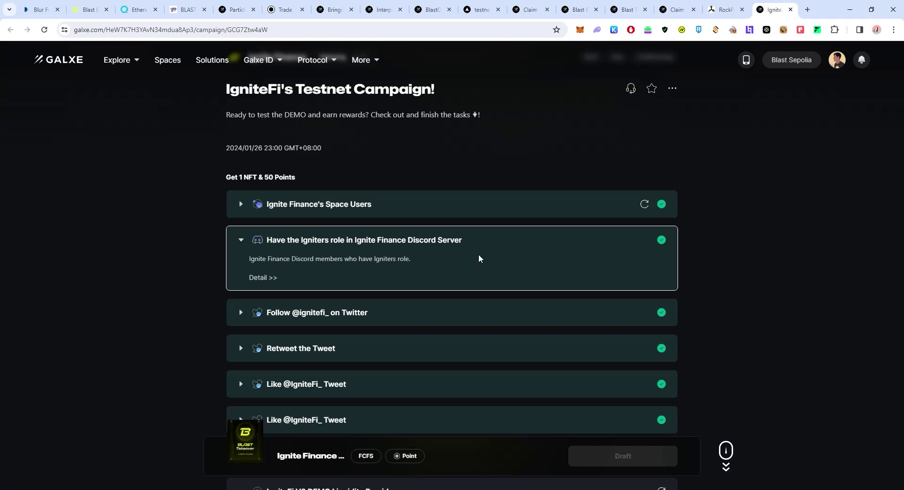
mouse_move(245, 441)
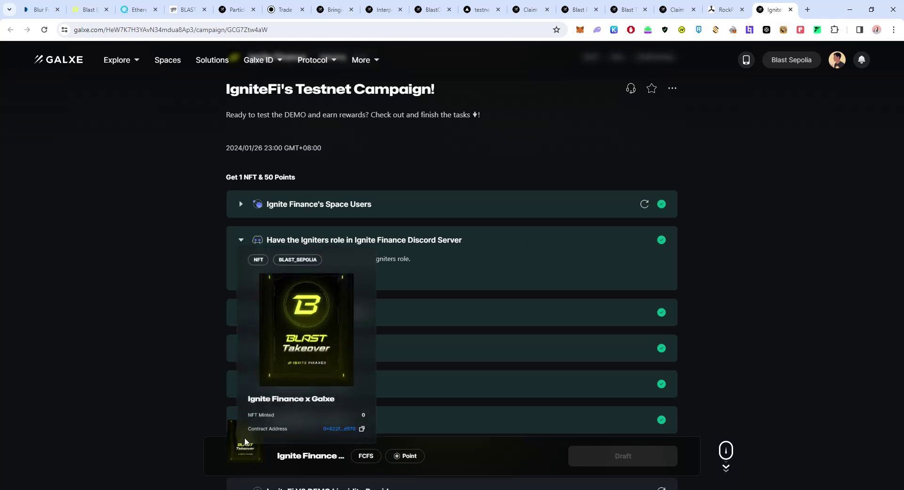